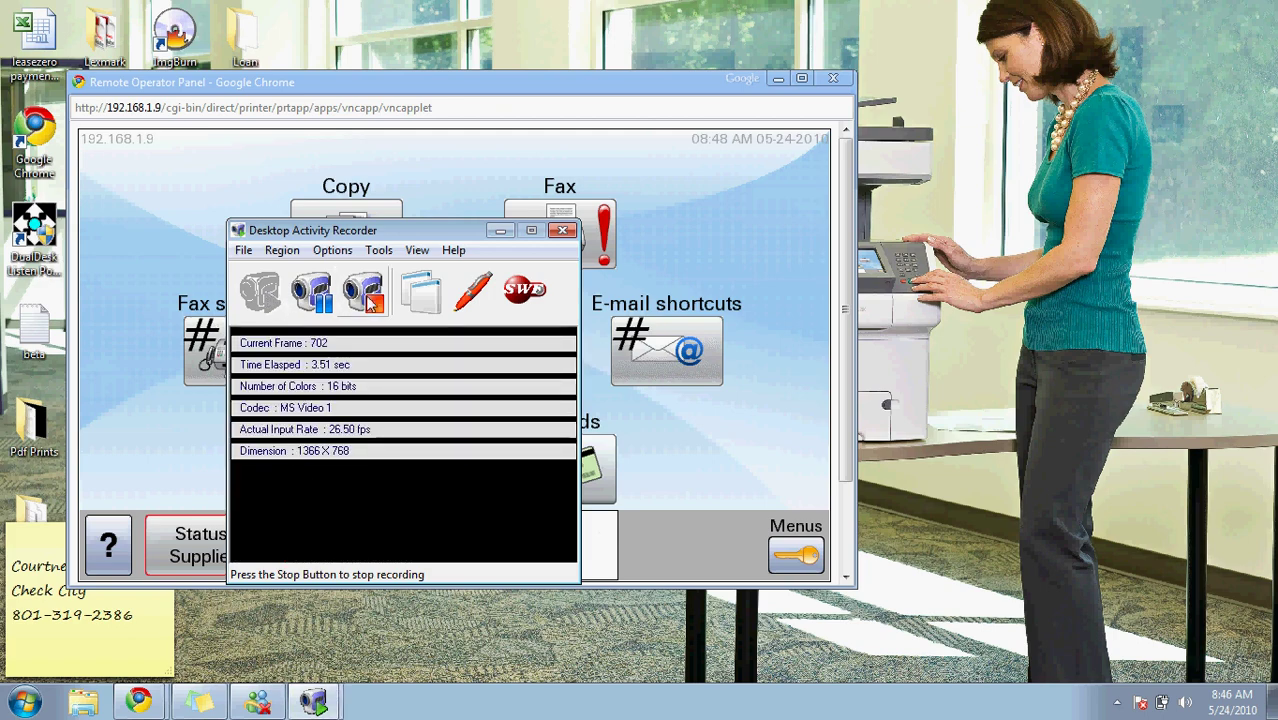
Bring the Lexmark remote panel window to the front and reposition it on screen
click(518, 95)
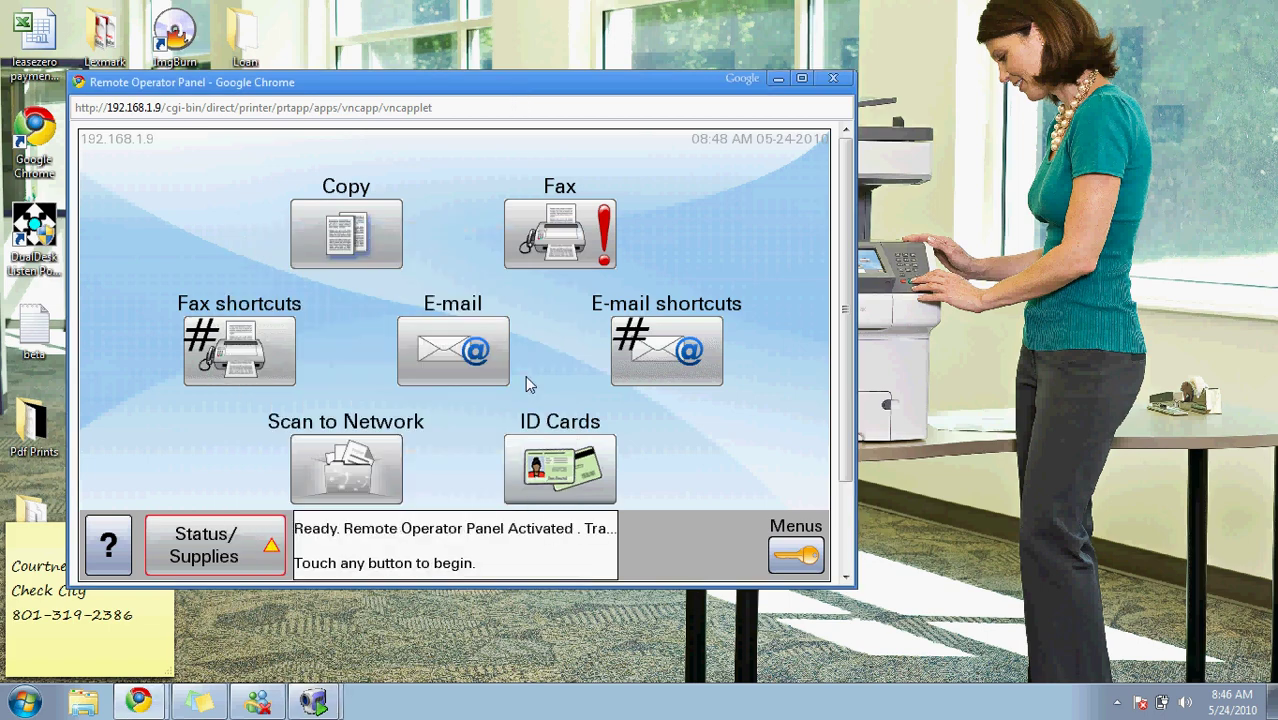
drag(648, 103, 520, 90)
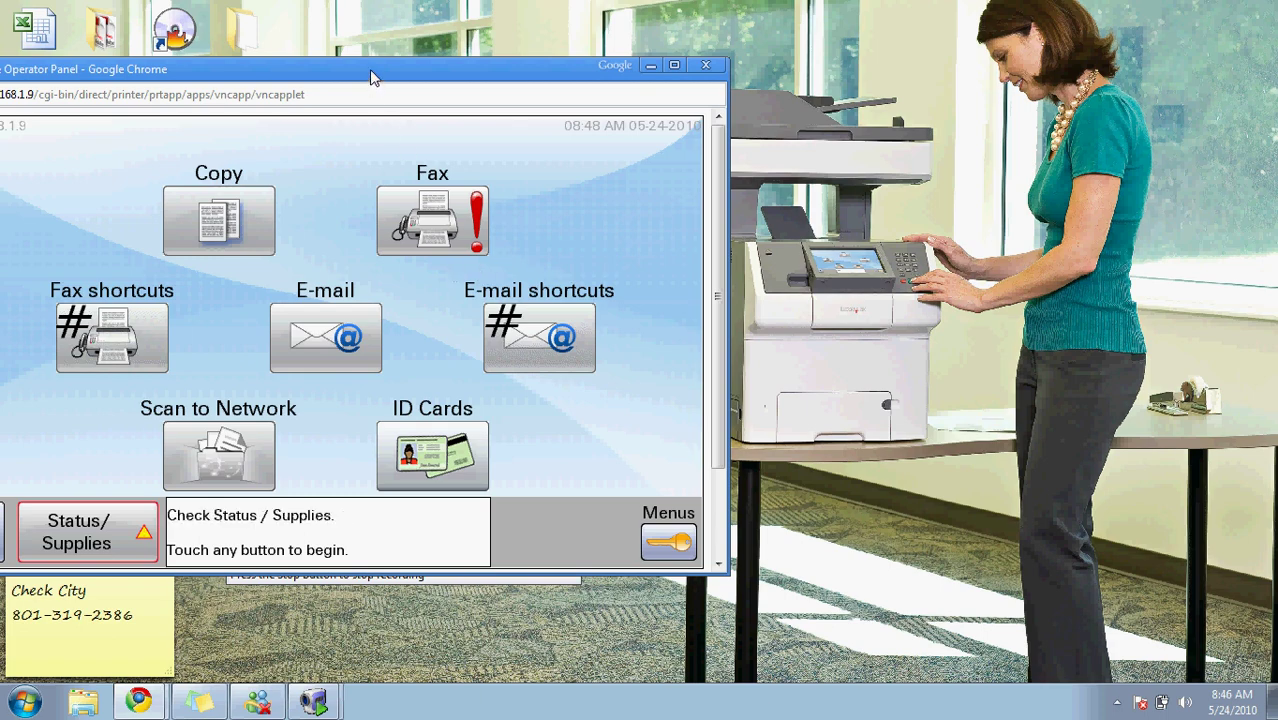
drag(372, 70, 522, 64)
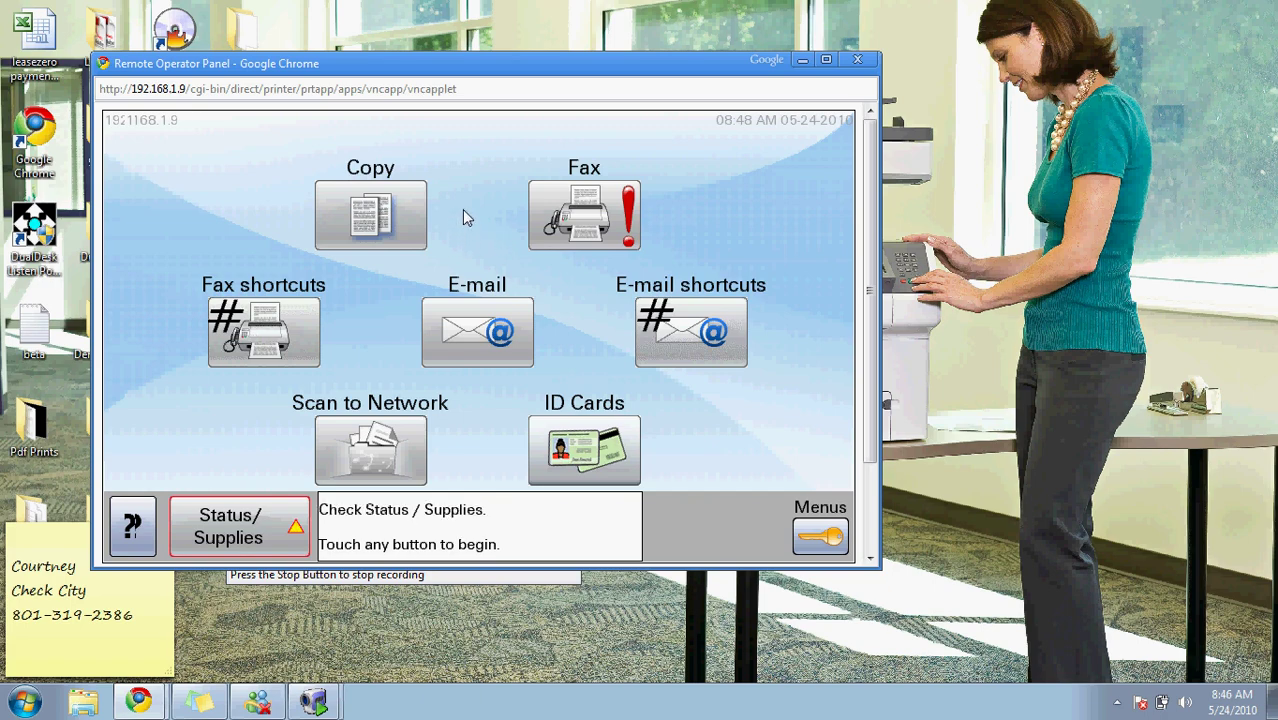
In Copy settings, change content from Text to Text/Photo and view the additional options
click(372, 210)
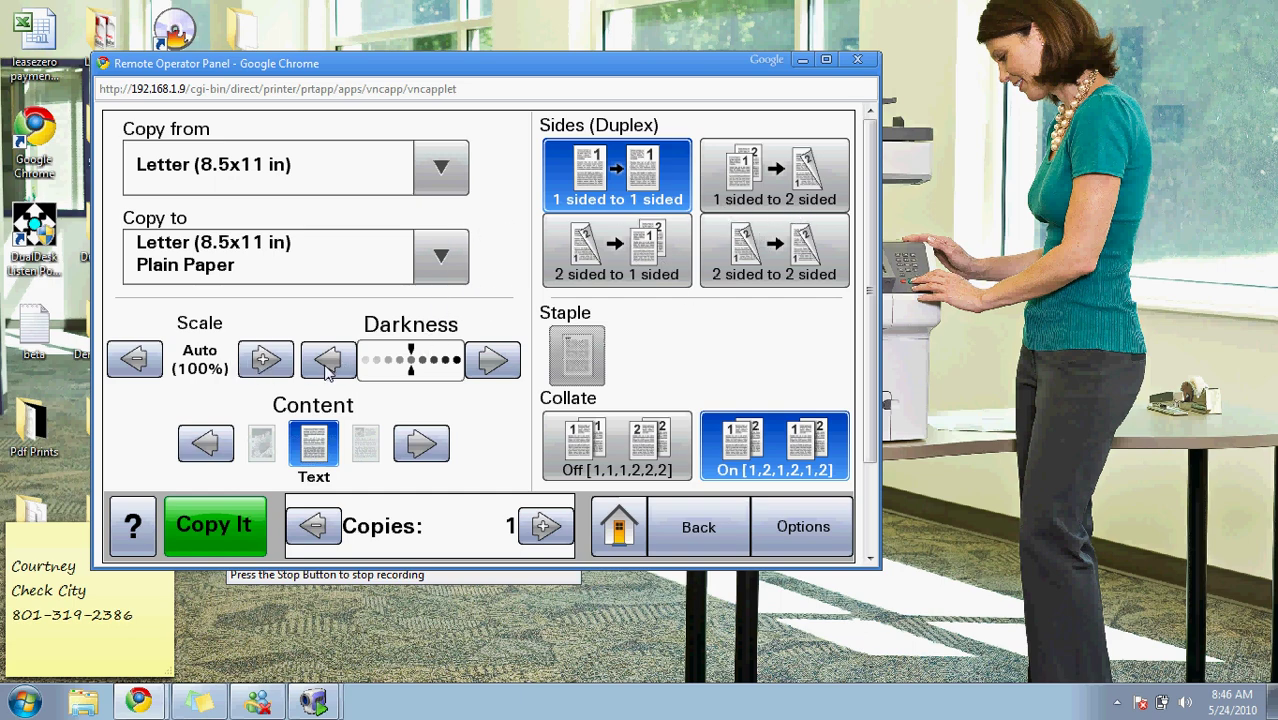
click(420, 450)
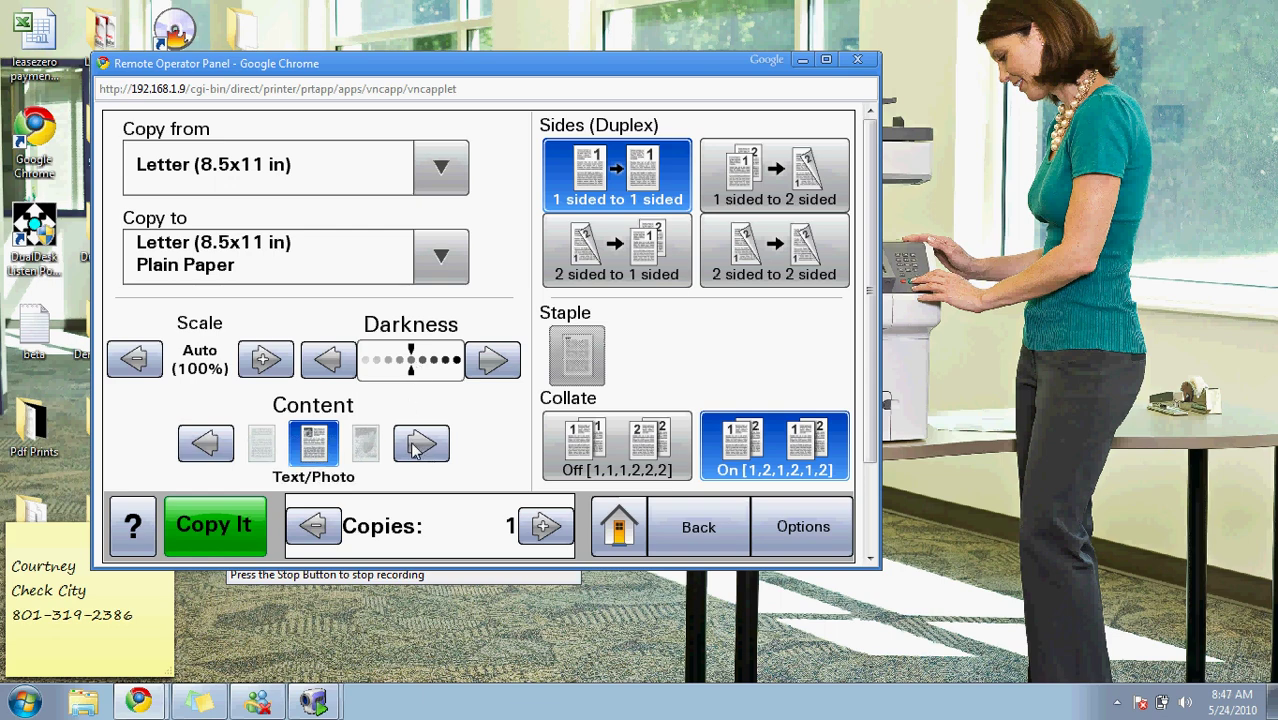
click(806, 530)
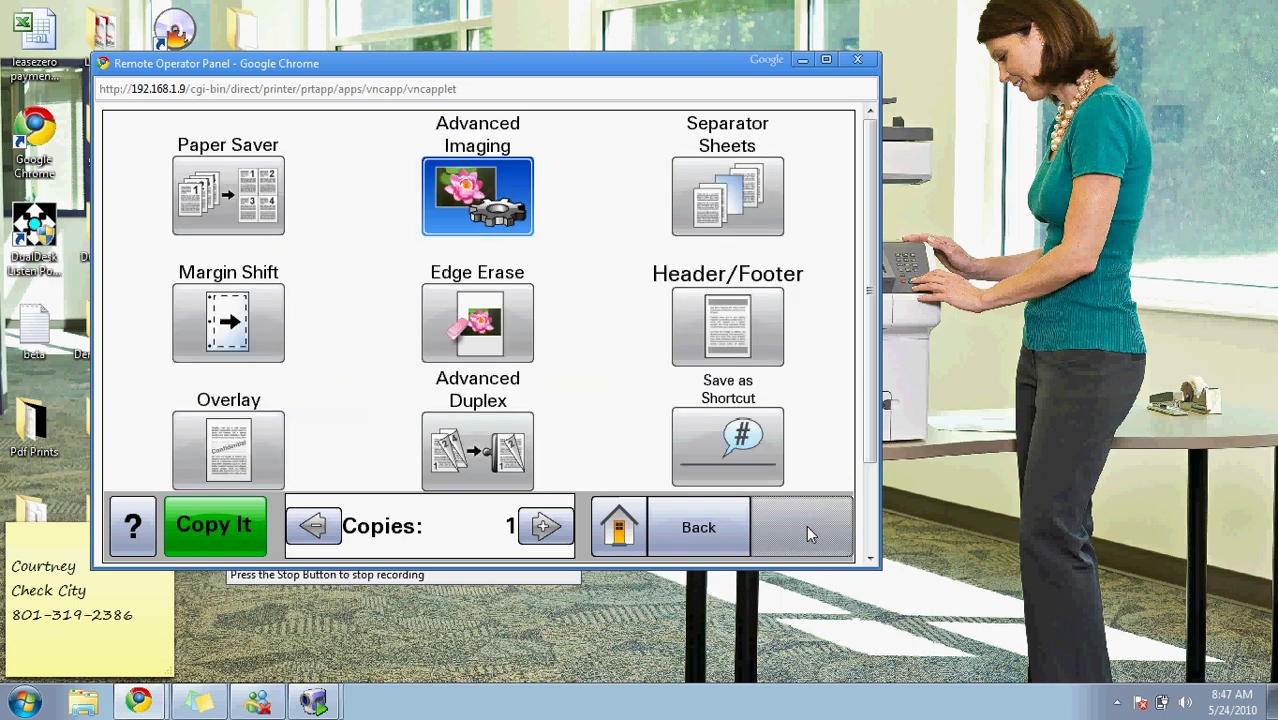
click(479, 320)
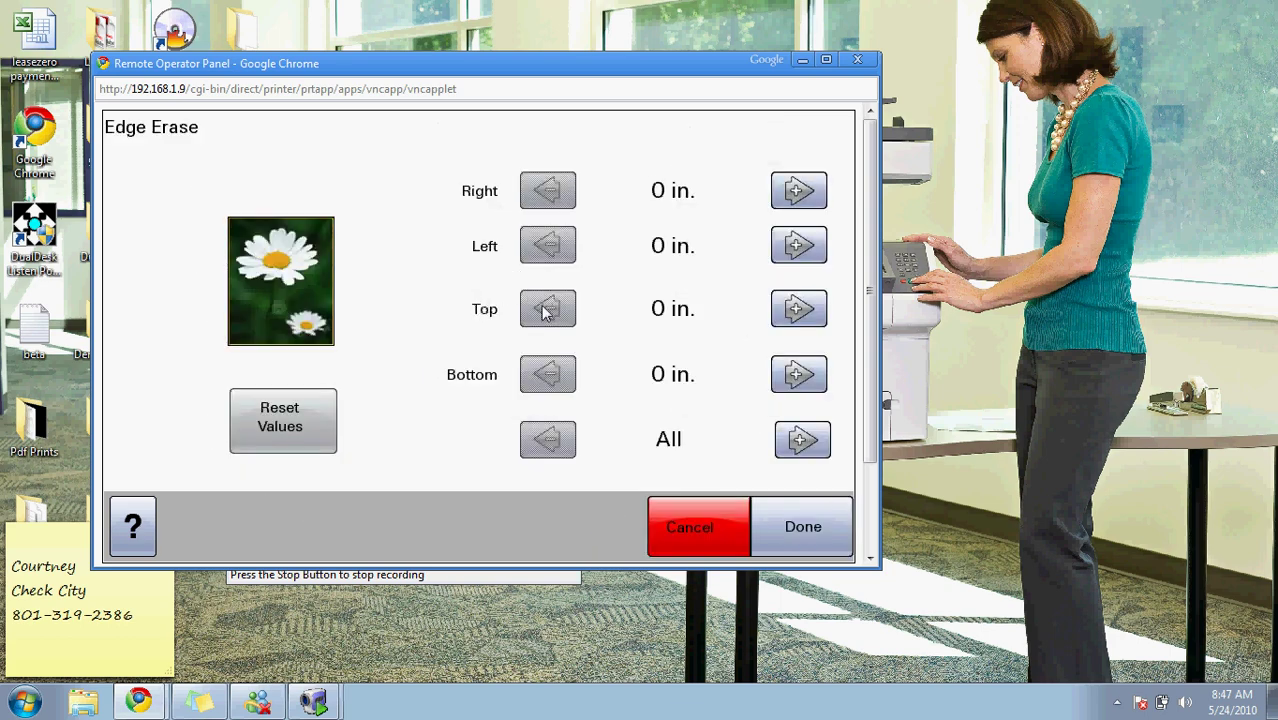
click(798, 310)
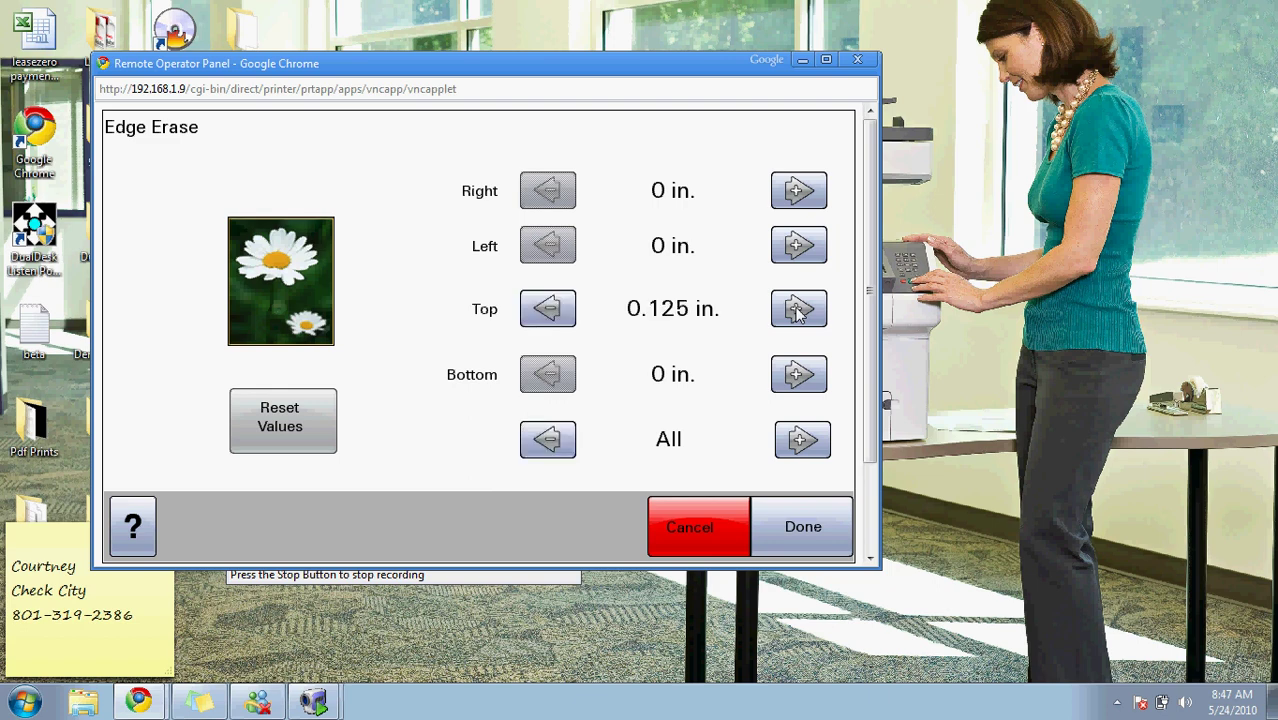
click(798, 312)
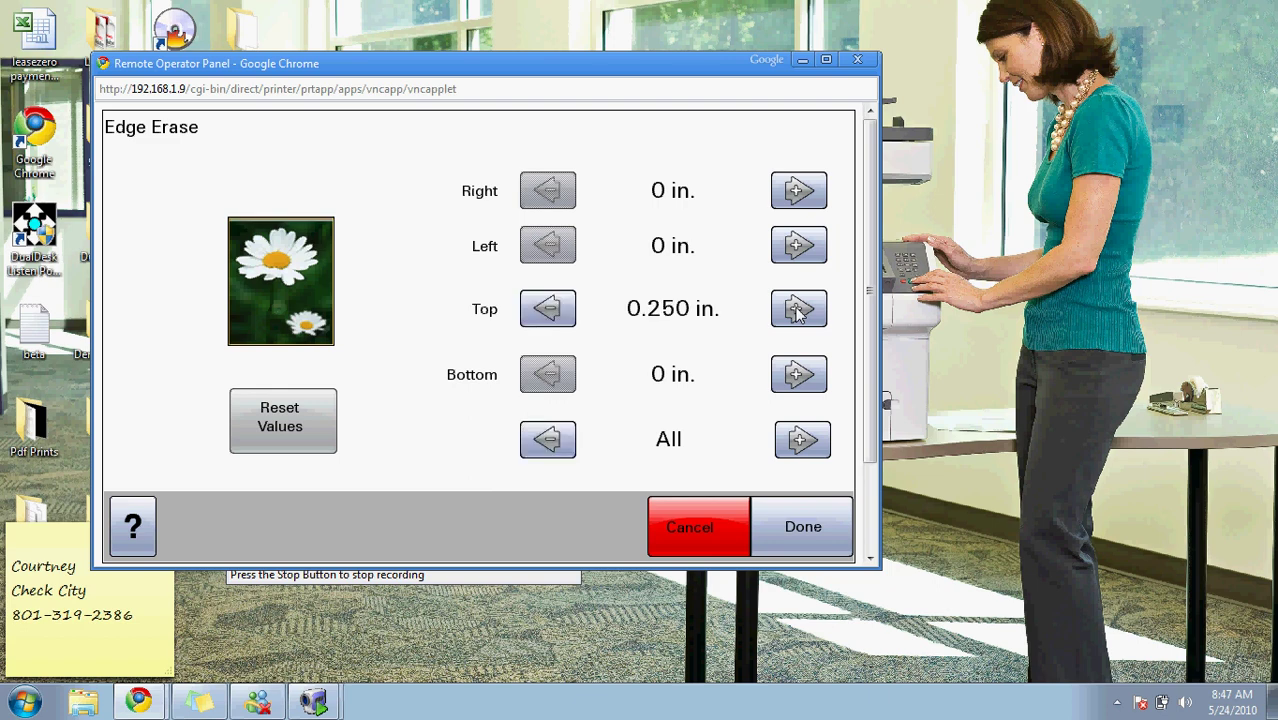
click(700, 529)
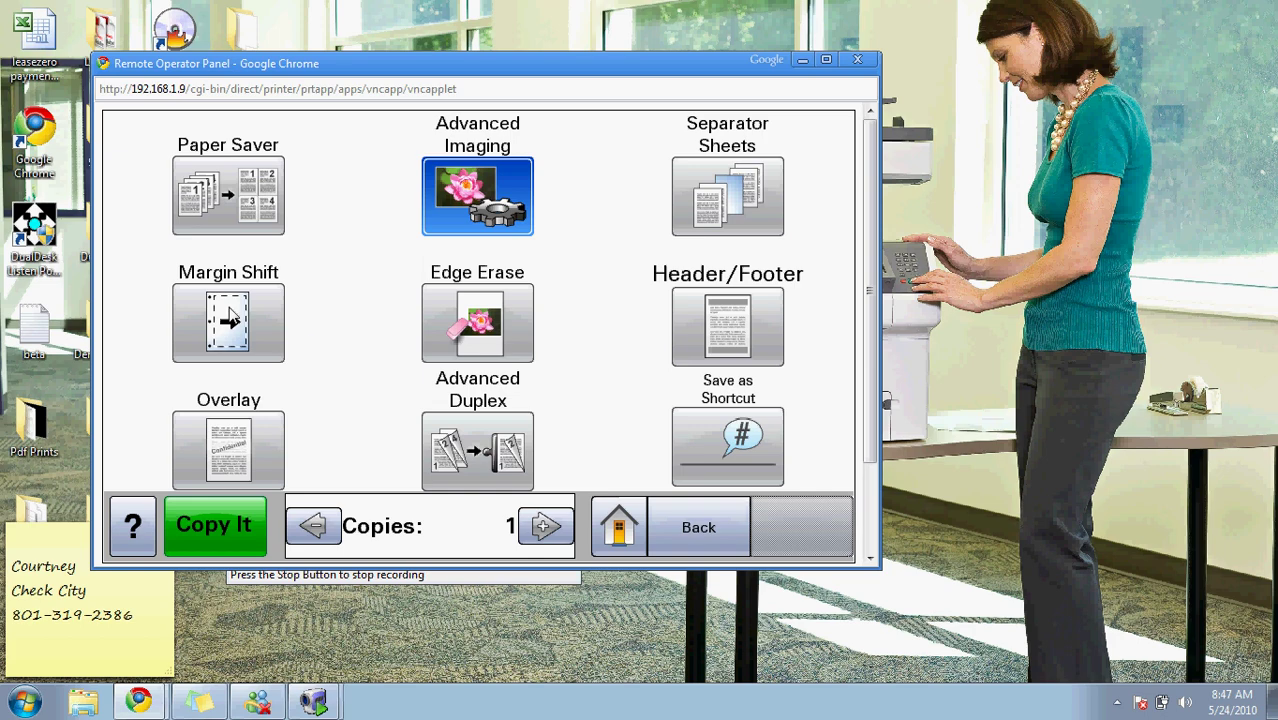
click(230, 318)
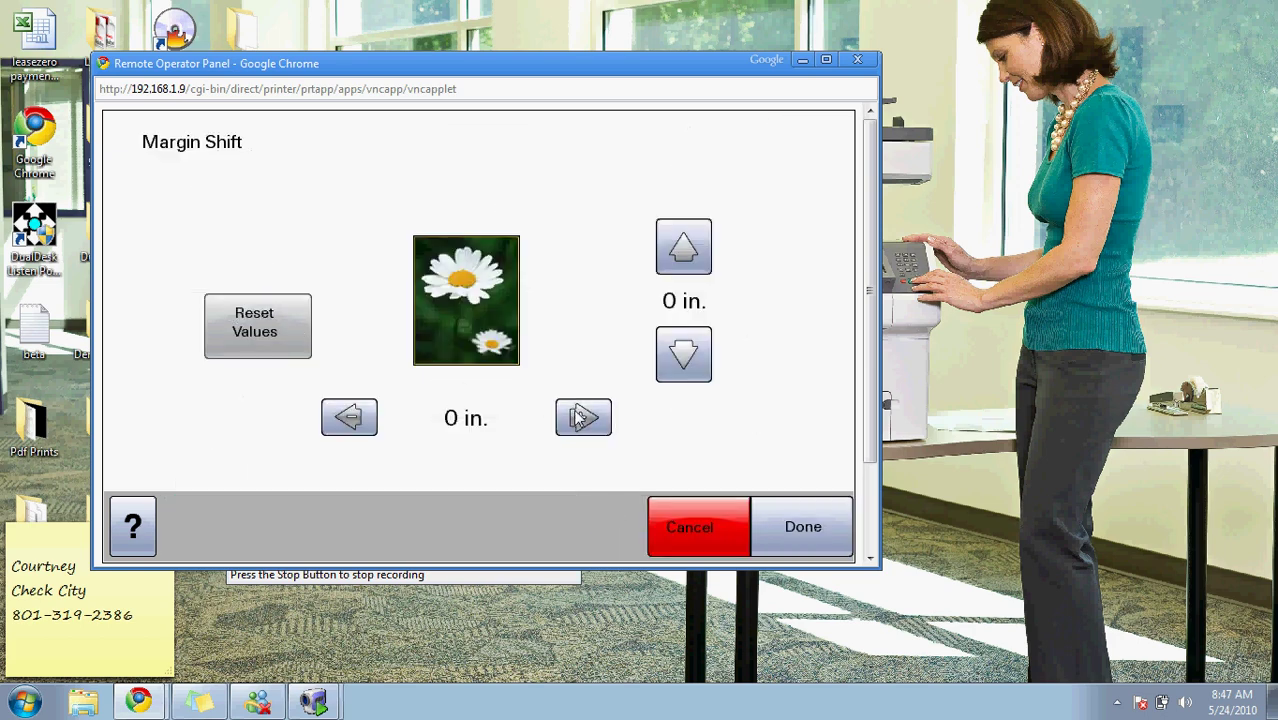
click(579, 421)
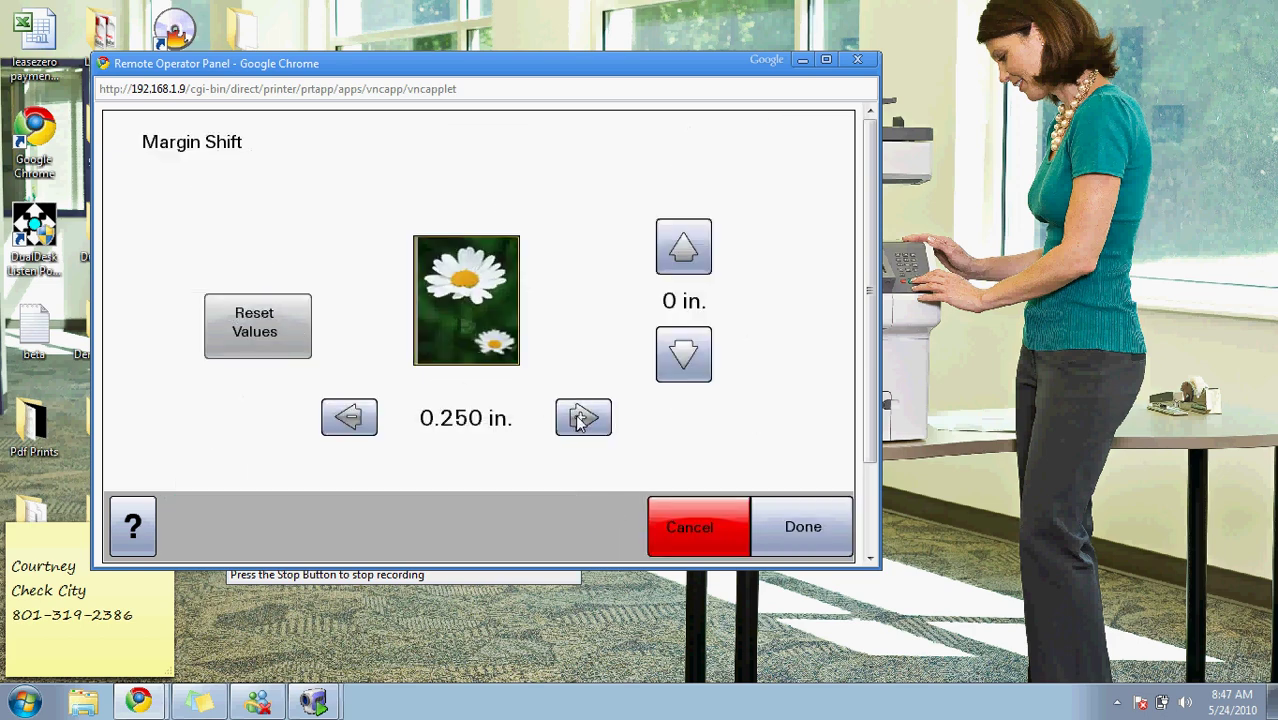
click(684, 250)
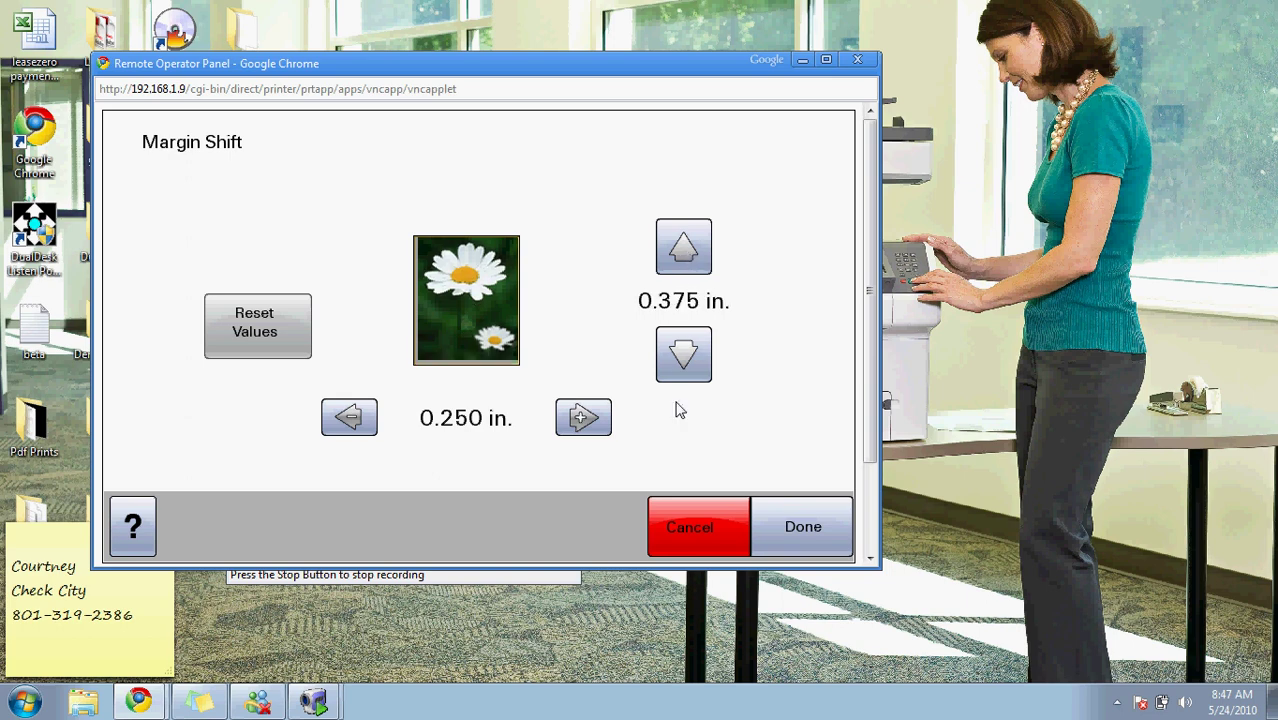
click(710, 533)
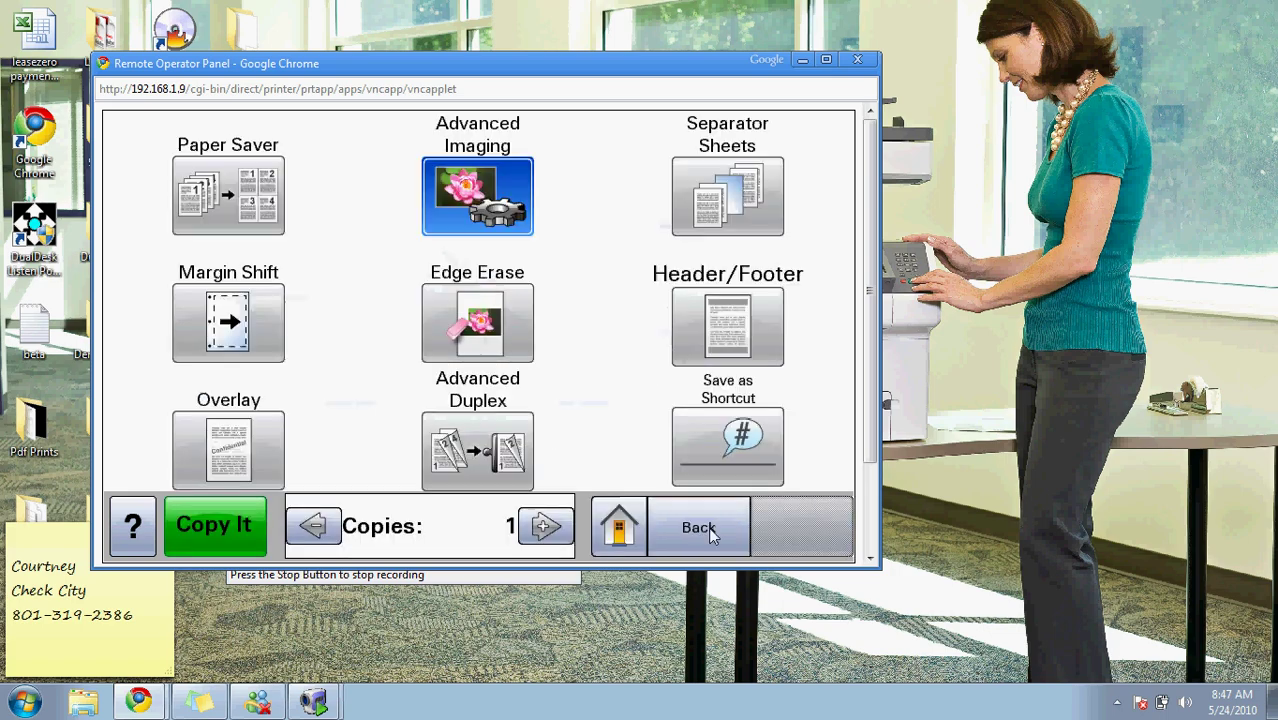
View the Overlay stamp choices, cancel without changes, and return to the home screen
click(244, 440)
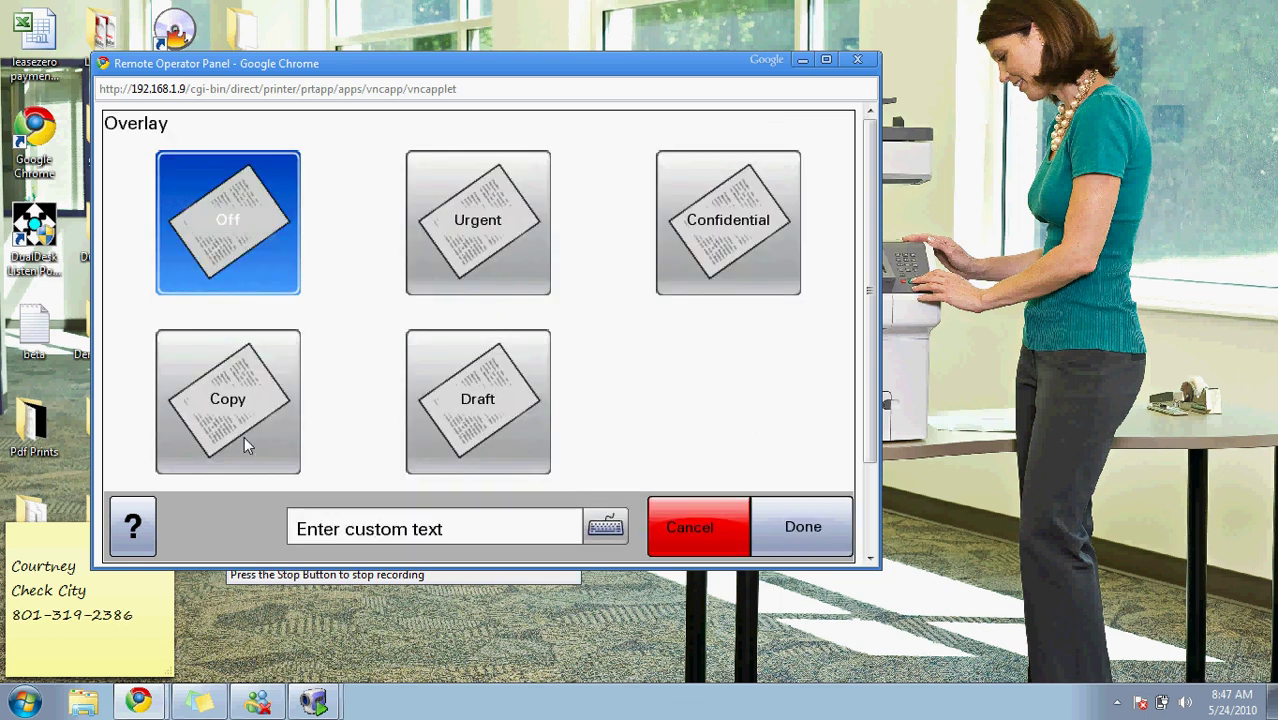
click(703, 537)
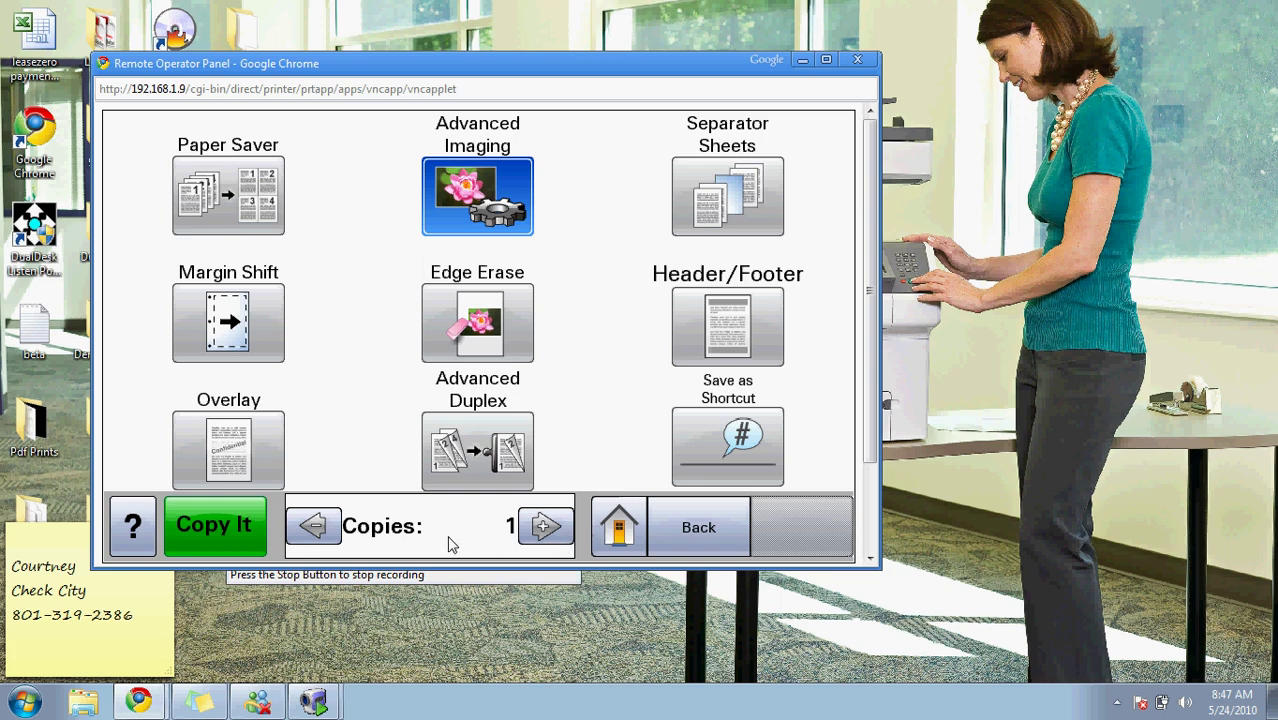
click(619, 530)
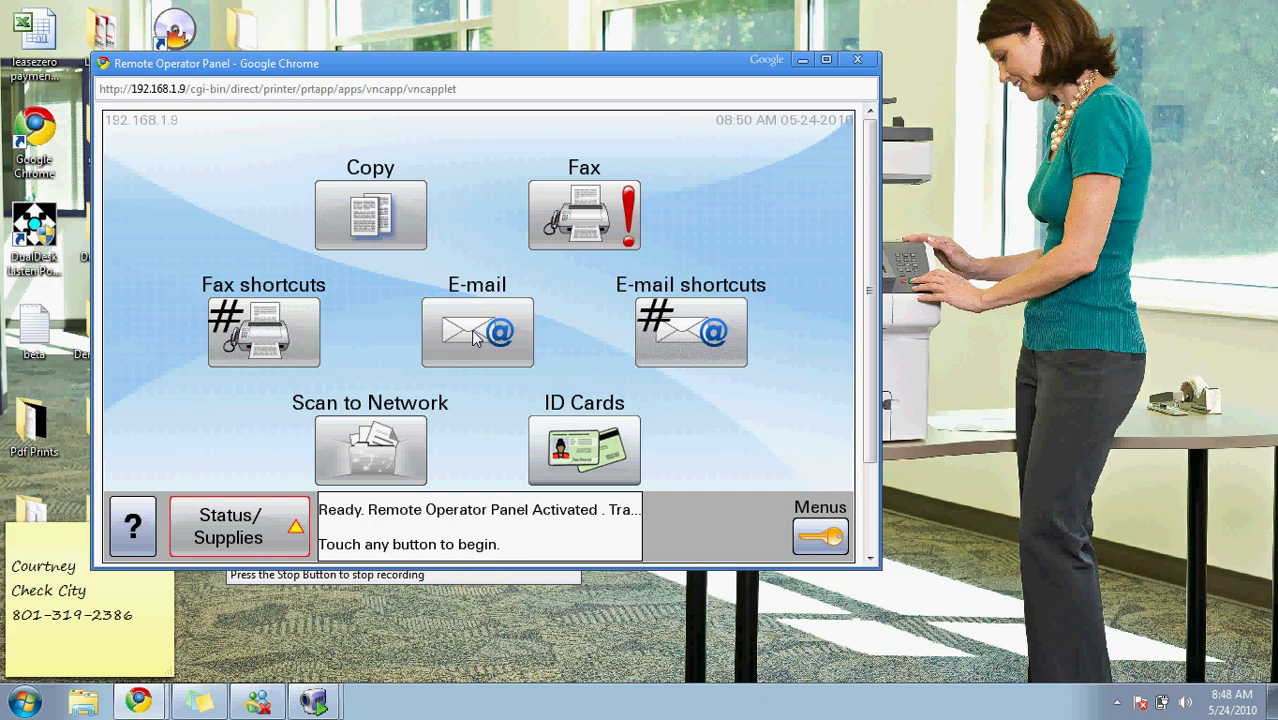
click(476, 338)
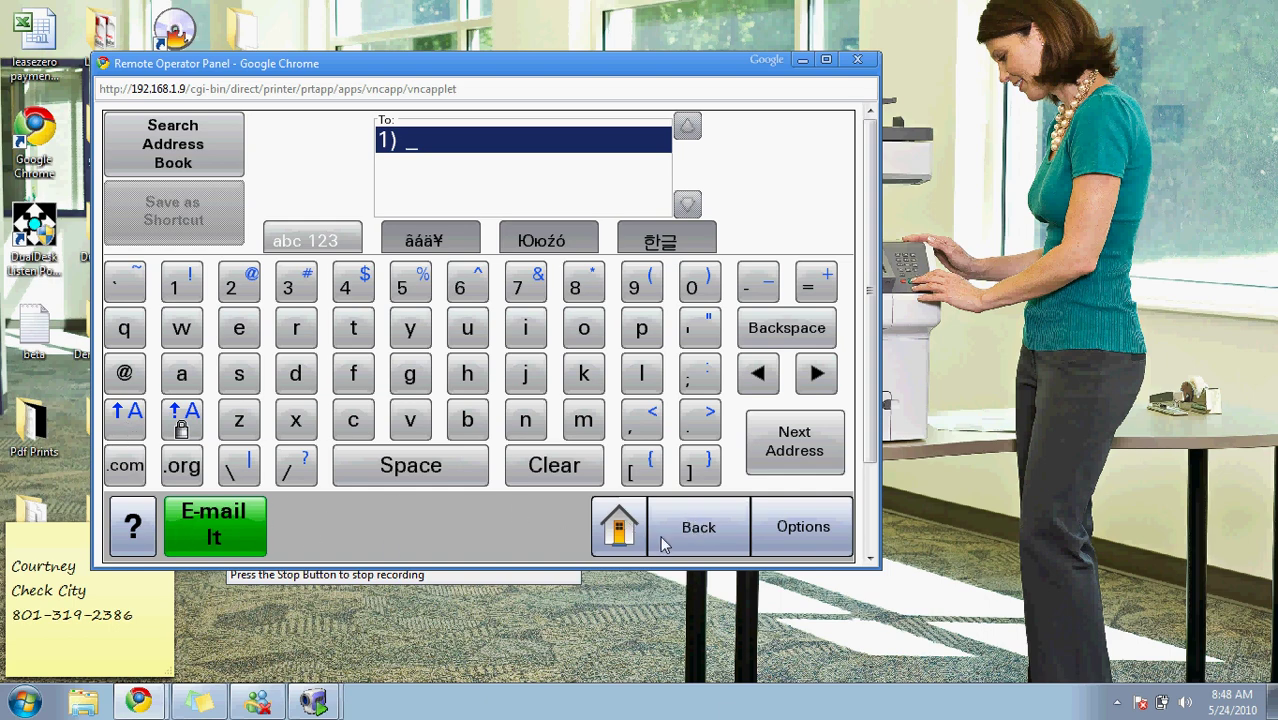
click(620, 527)
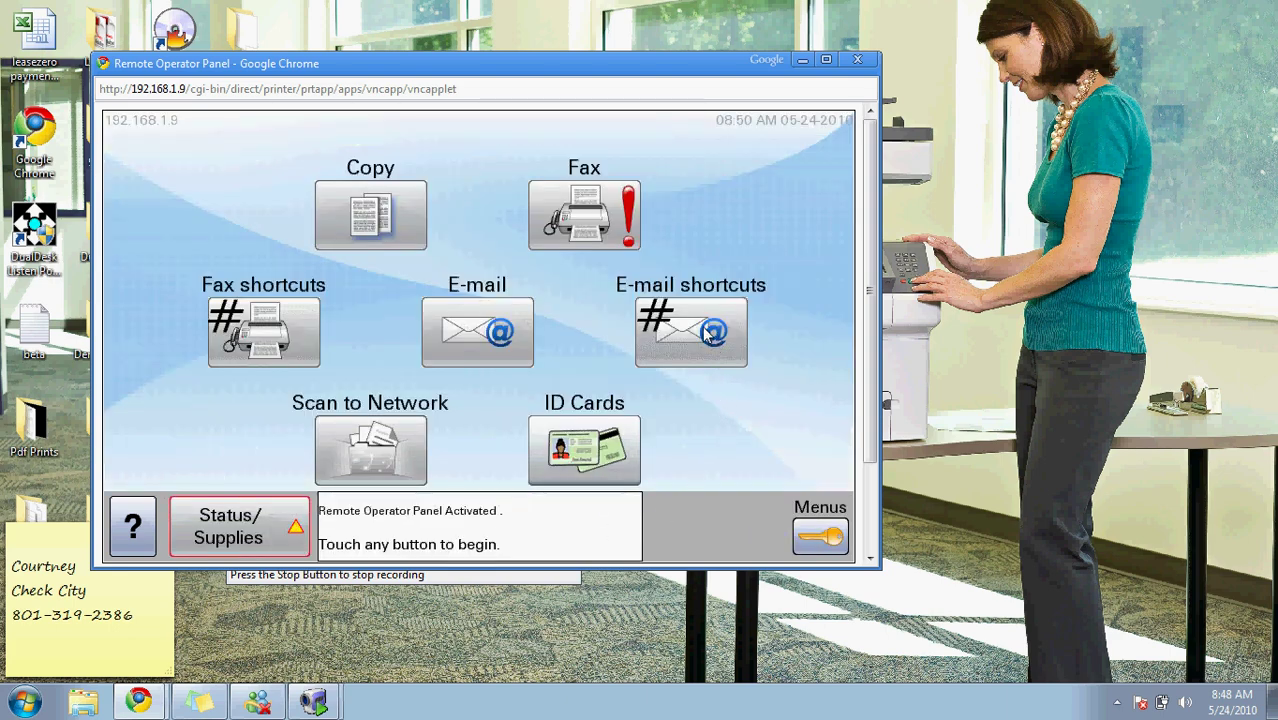
Check the third saved contact in E-mail shortcuts and start an e-mail addressed to it
click(698, 331)
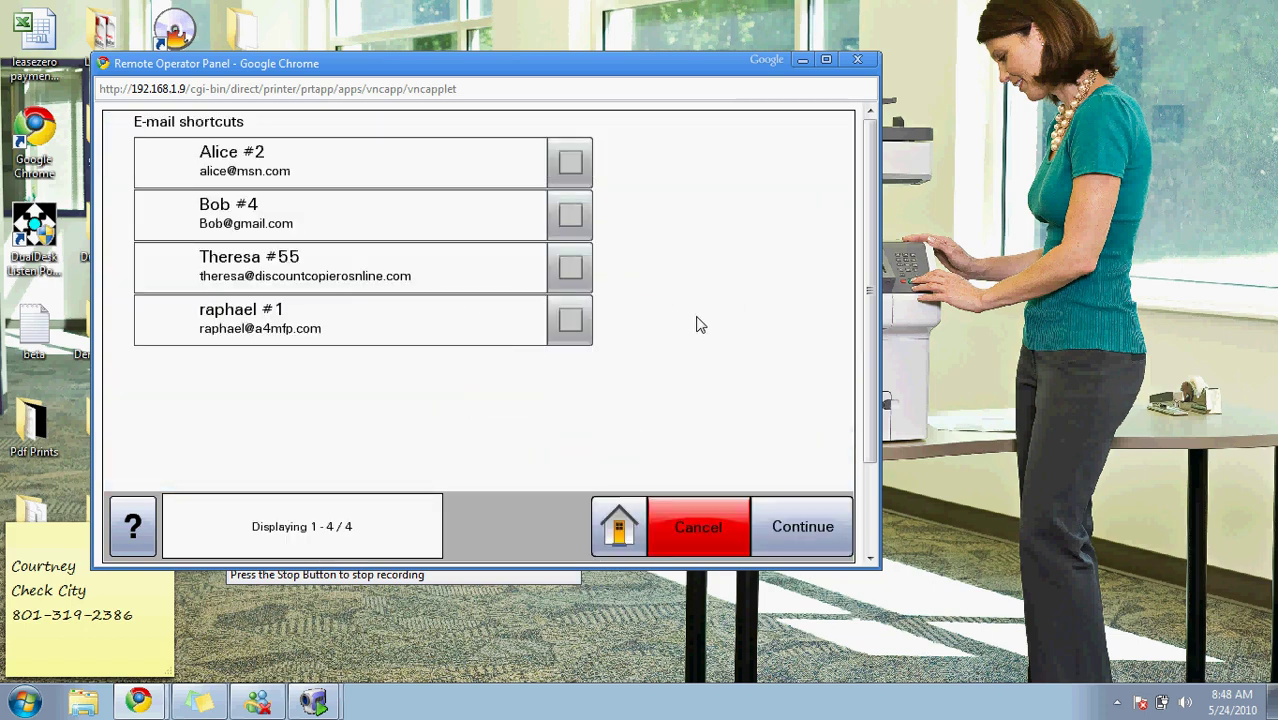
click(572, 275)
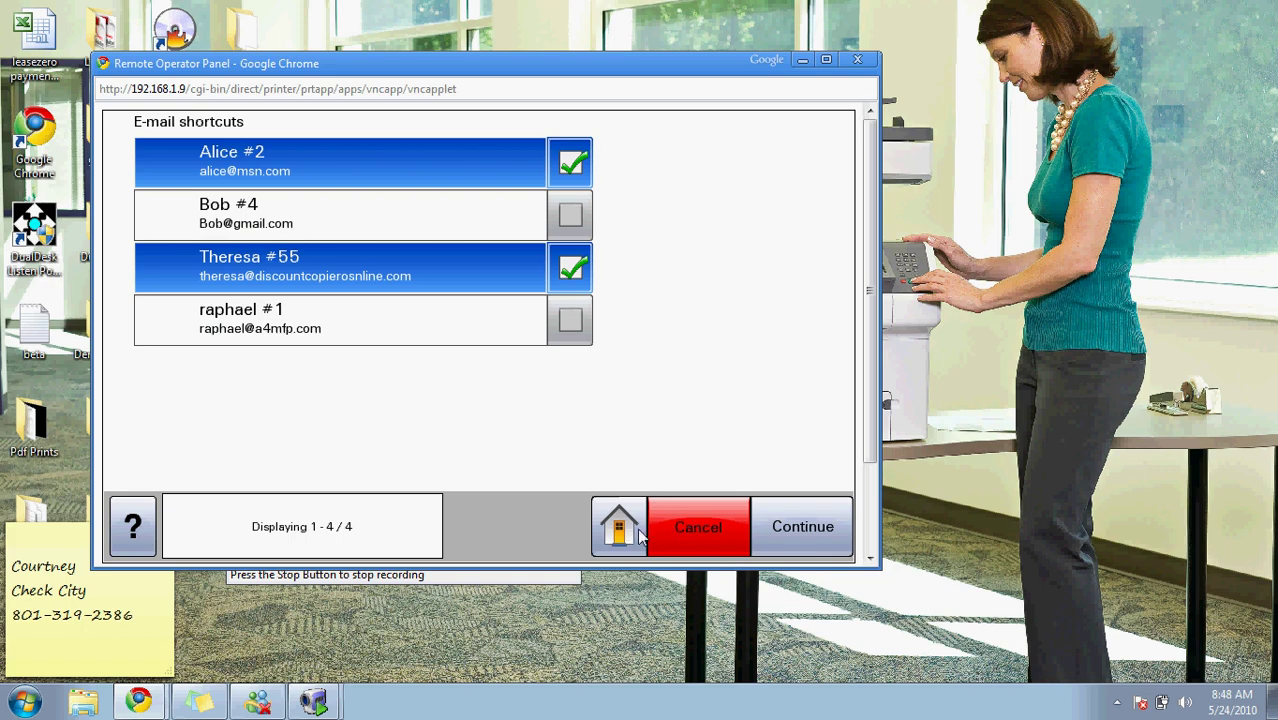
click(639, 536)
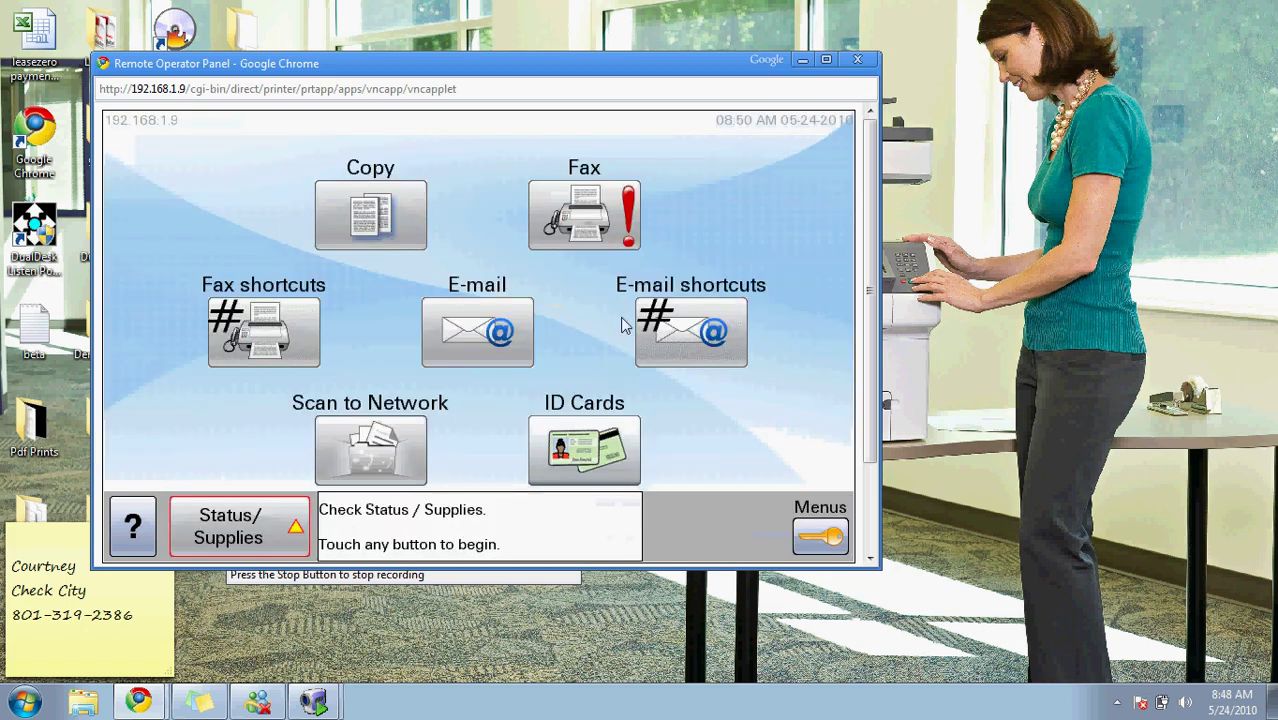
click(689, 334)
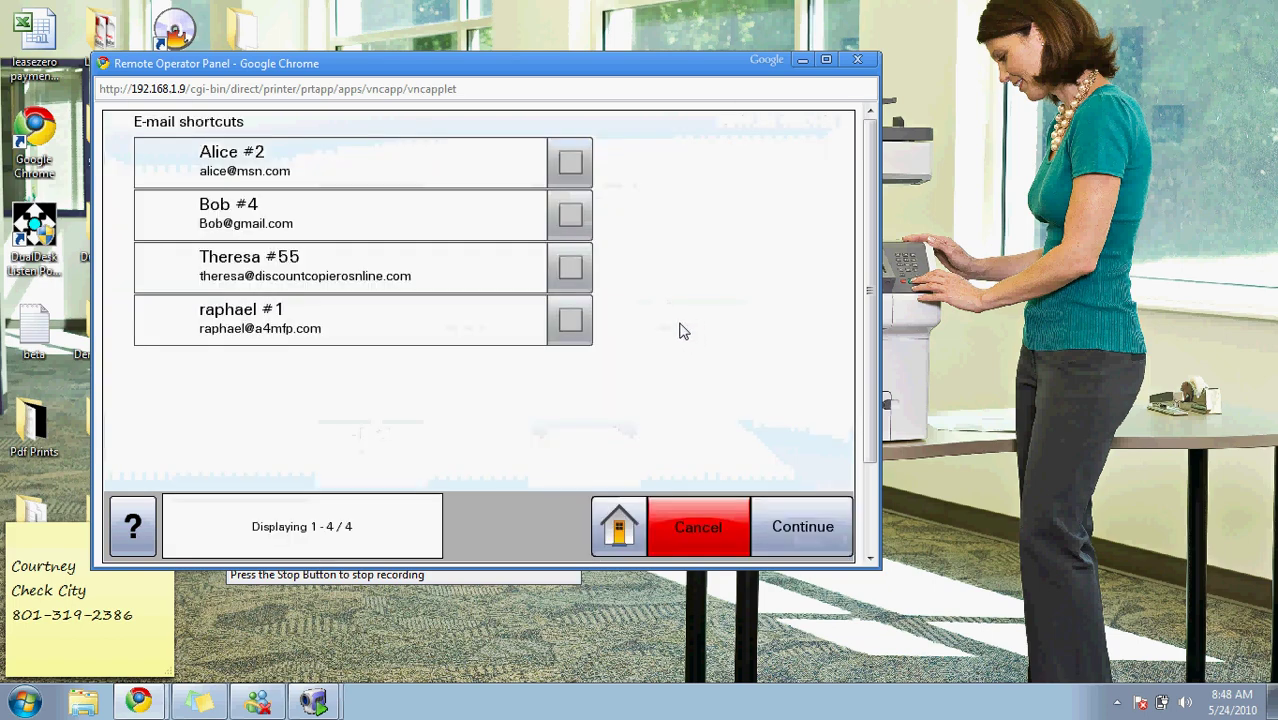
click(800, 528)
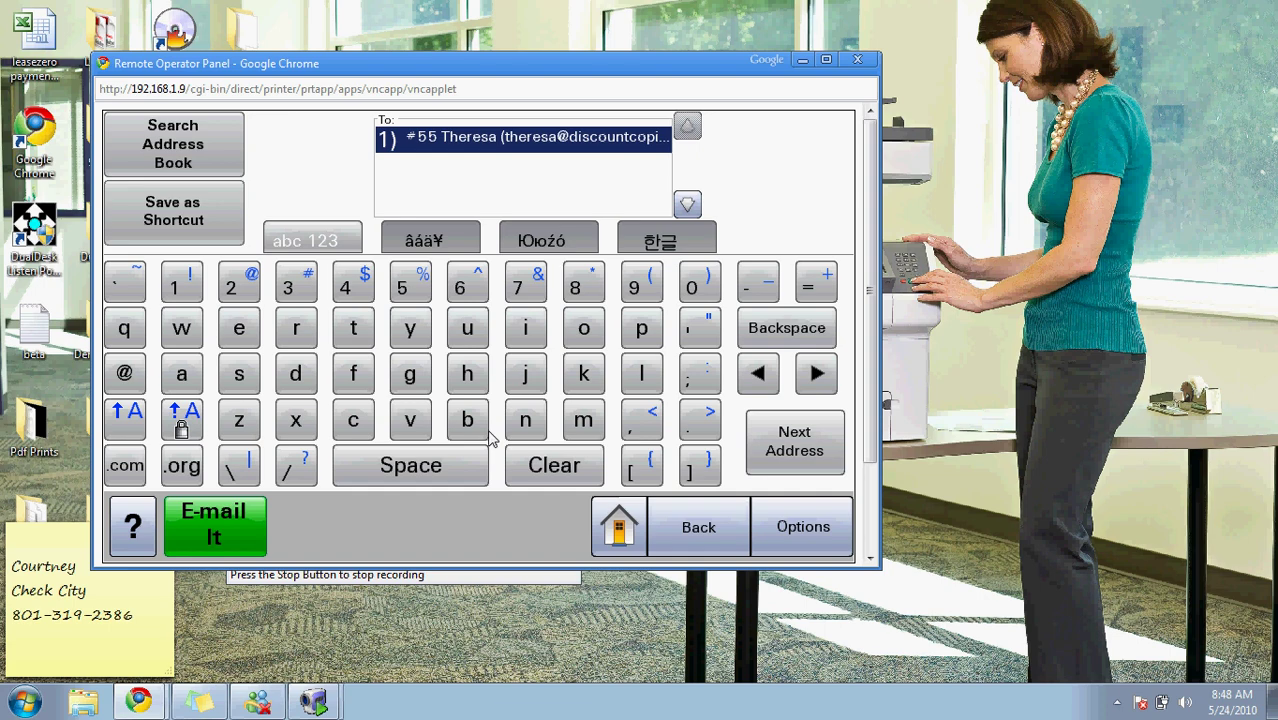
Set the e-mail scan to Color content at 200 dpi resolution, then go home
click(820, 530)
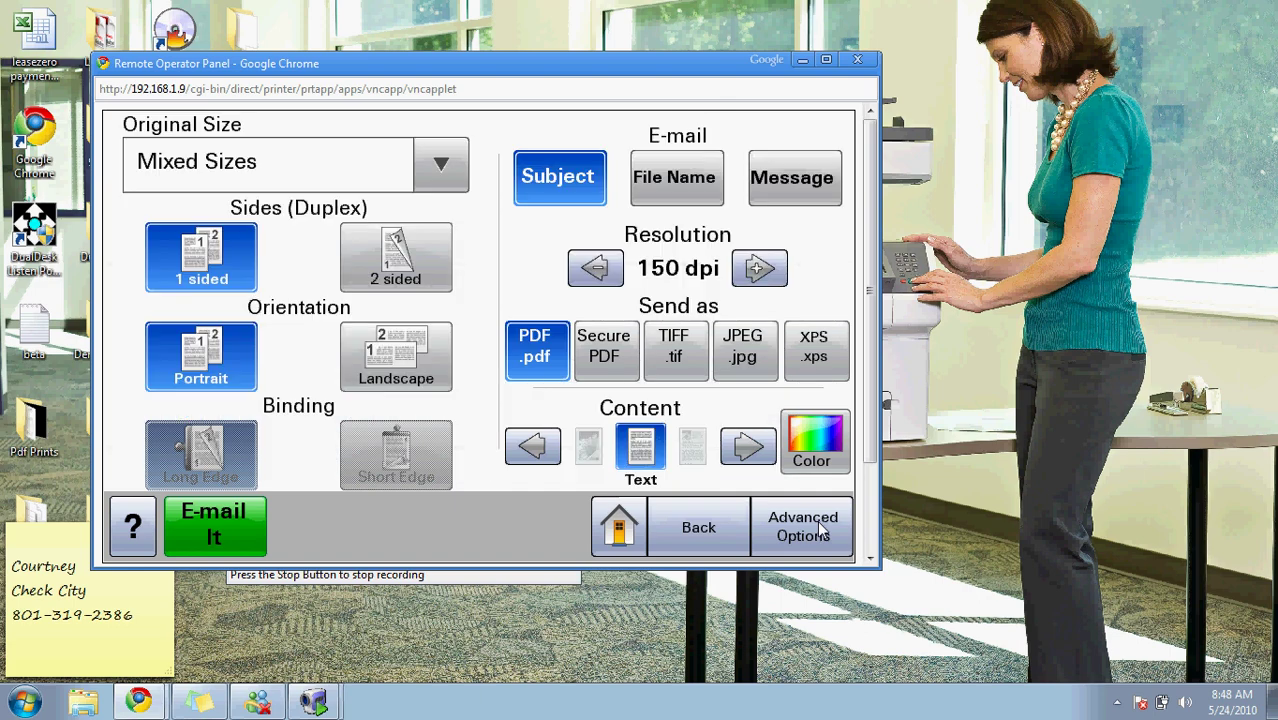
click(812, 443)
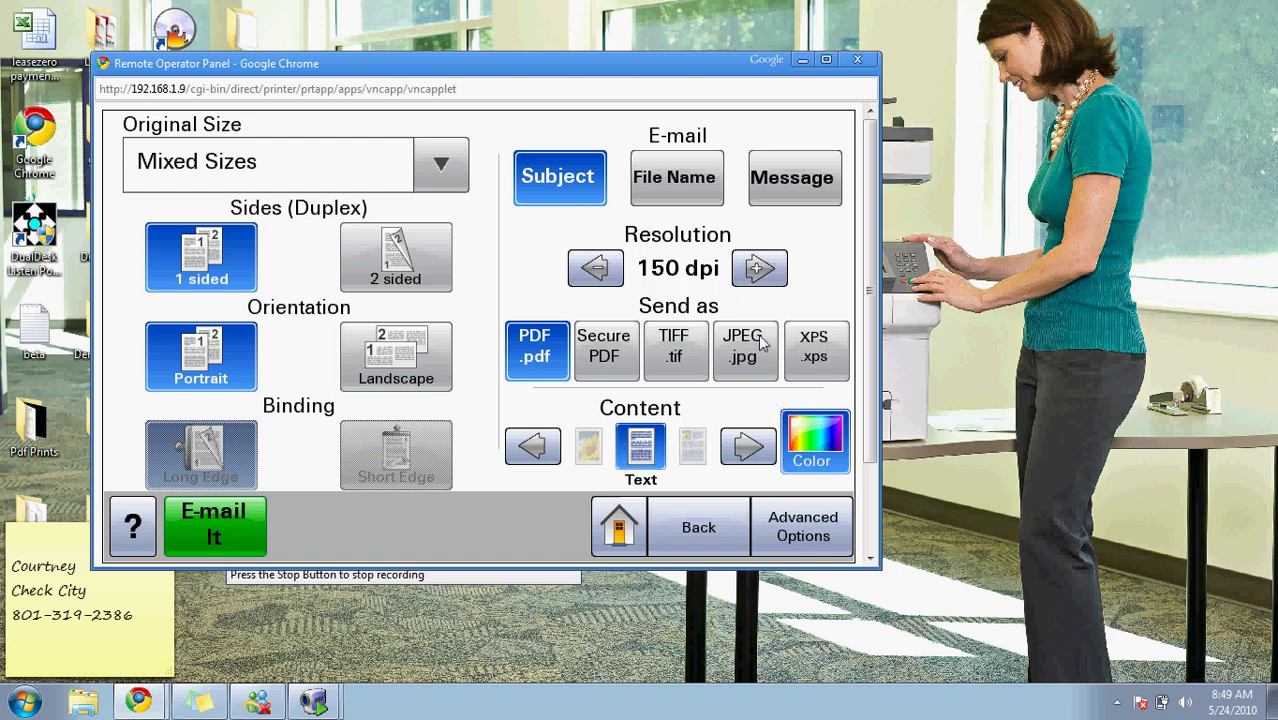
click(757, 268)
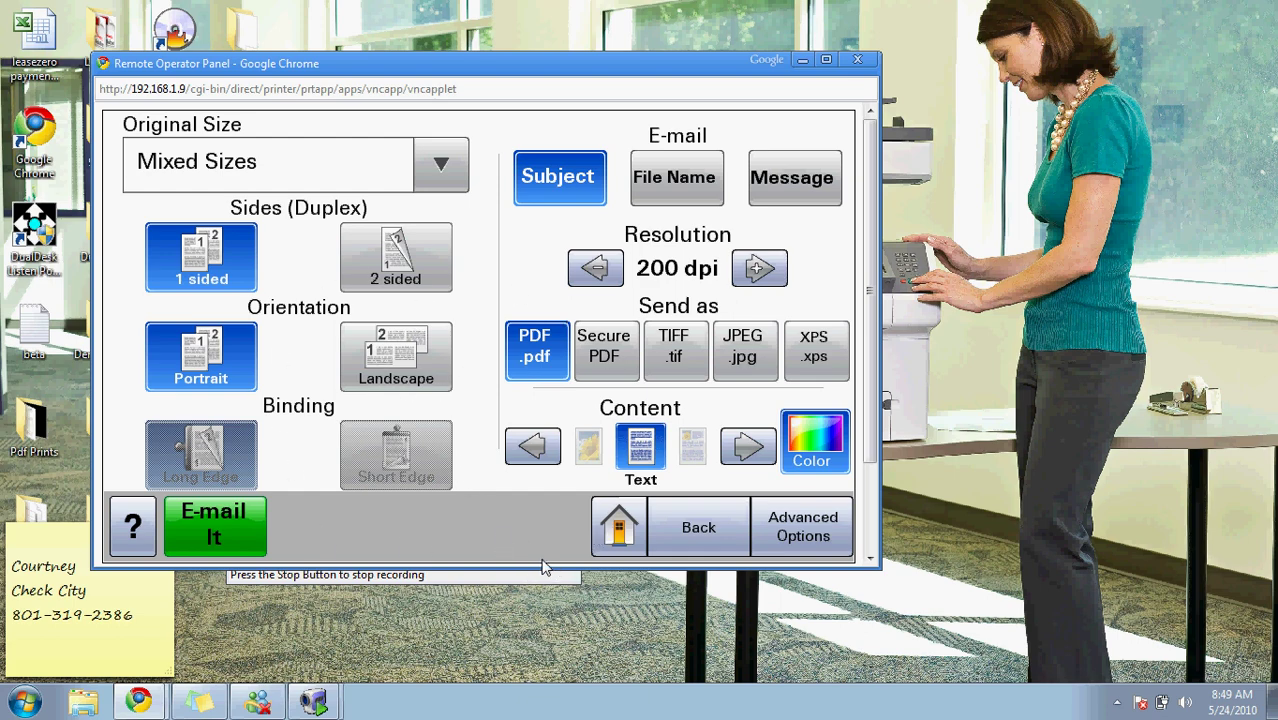
click(620, 530)
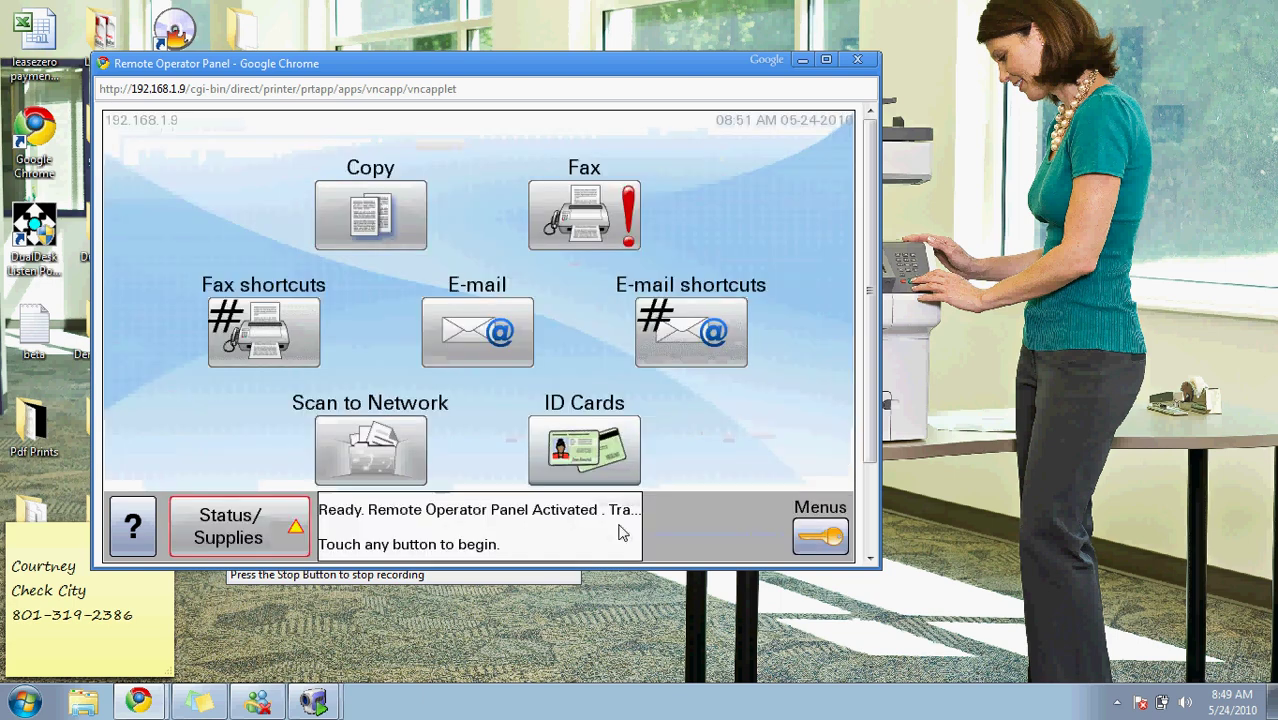
View the ID Card copy instructions and leave without scanning
click(604, 450)
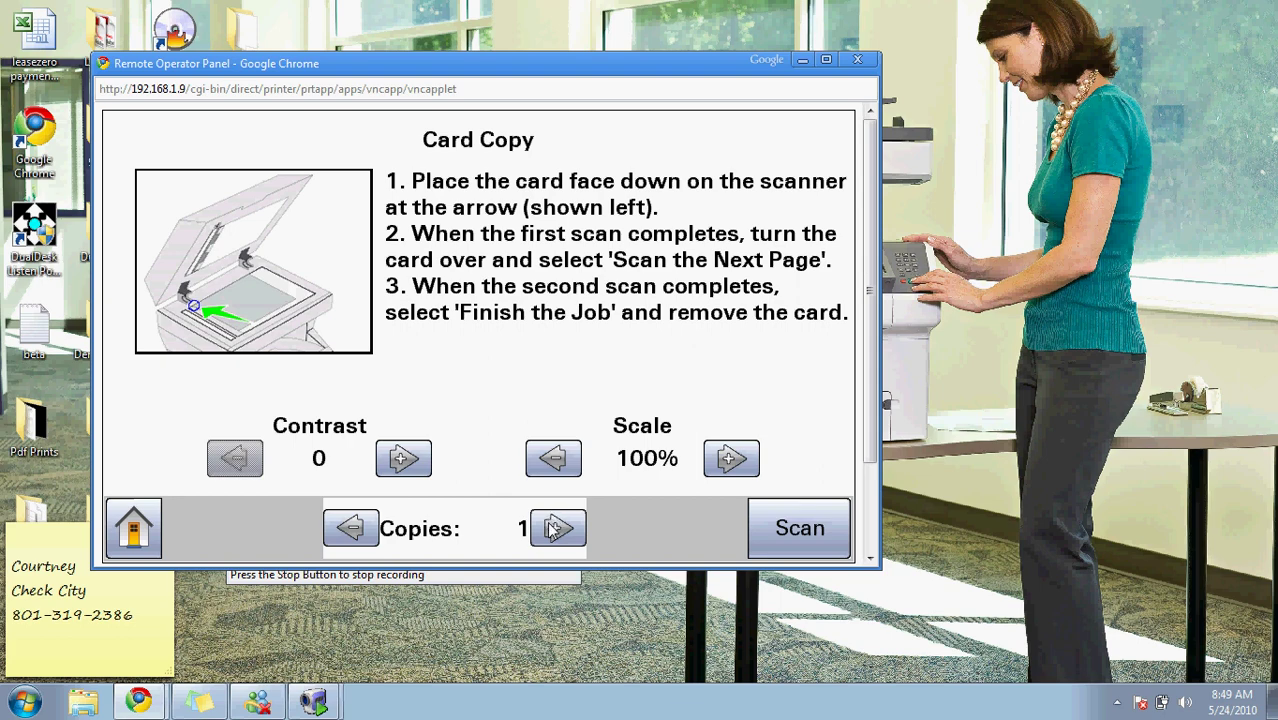
click(135, 528)
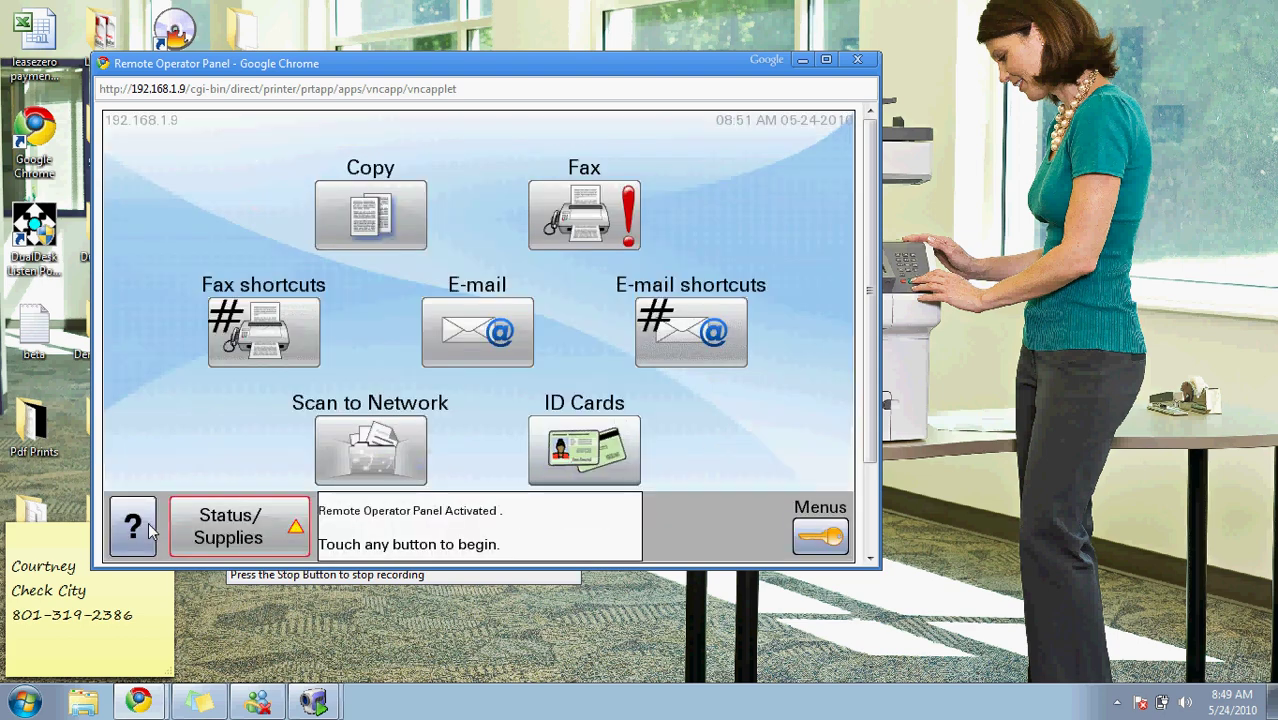
Browse the Scan to Network destination folders down to the last one, then close the list
click(370, 445)
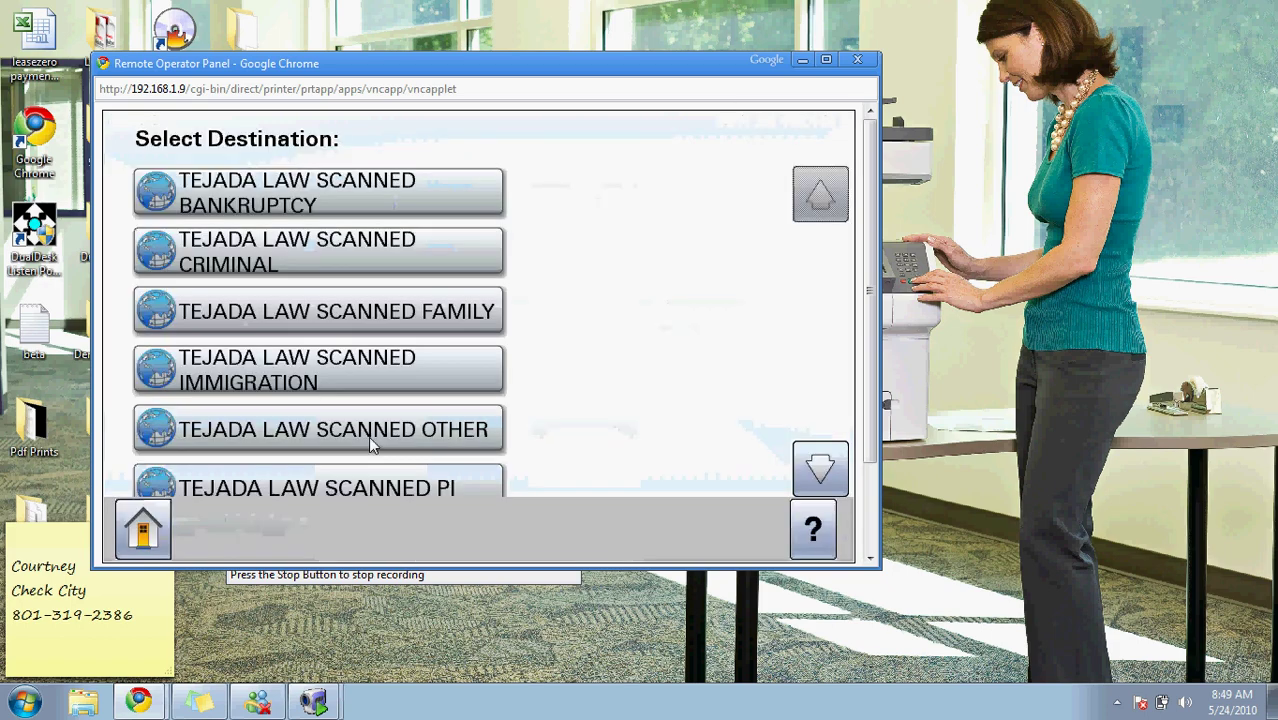
click(818, 468)
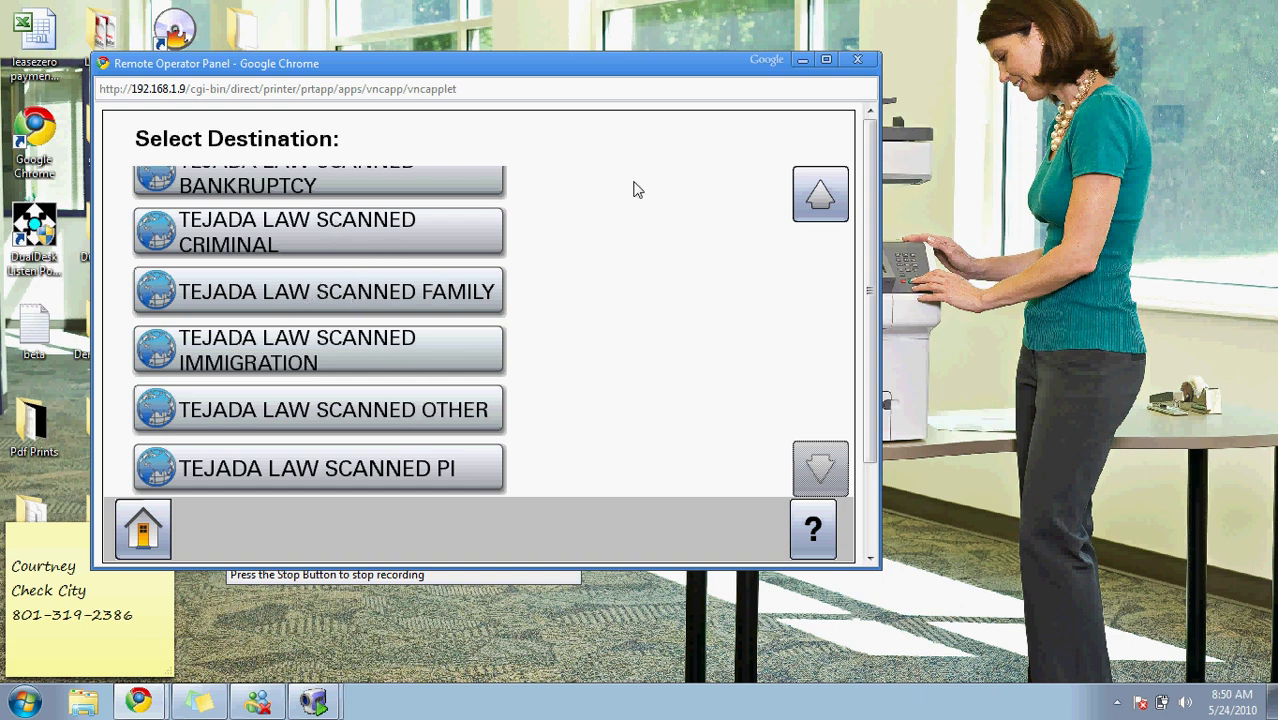
click(141, 529)
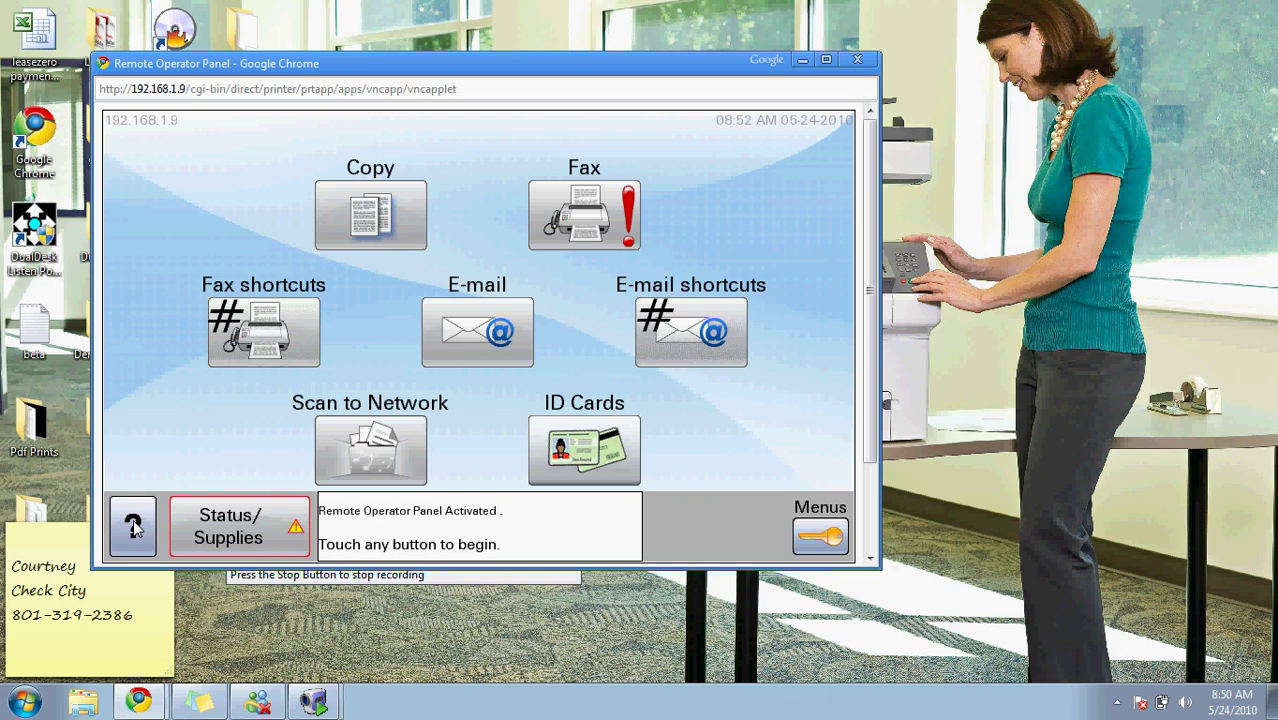
click(134, 527)
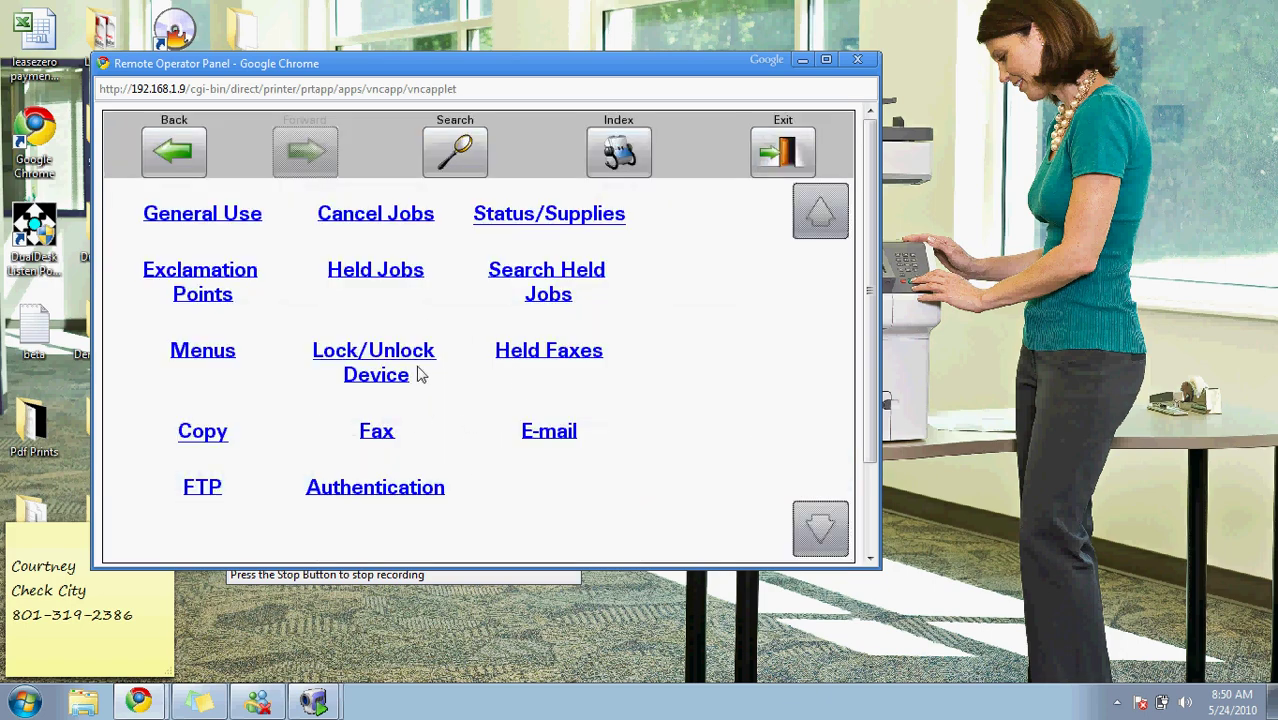
click(175, 152)
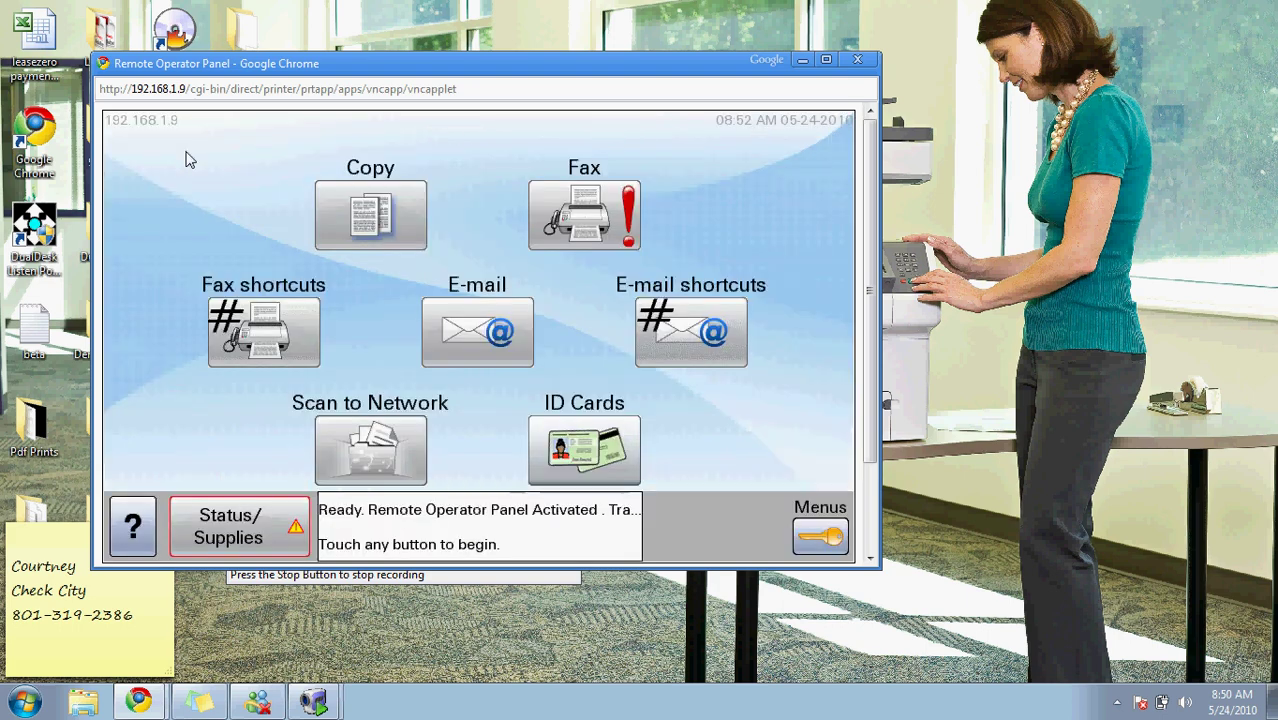
click(236, 514)
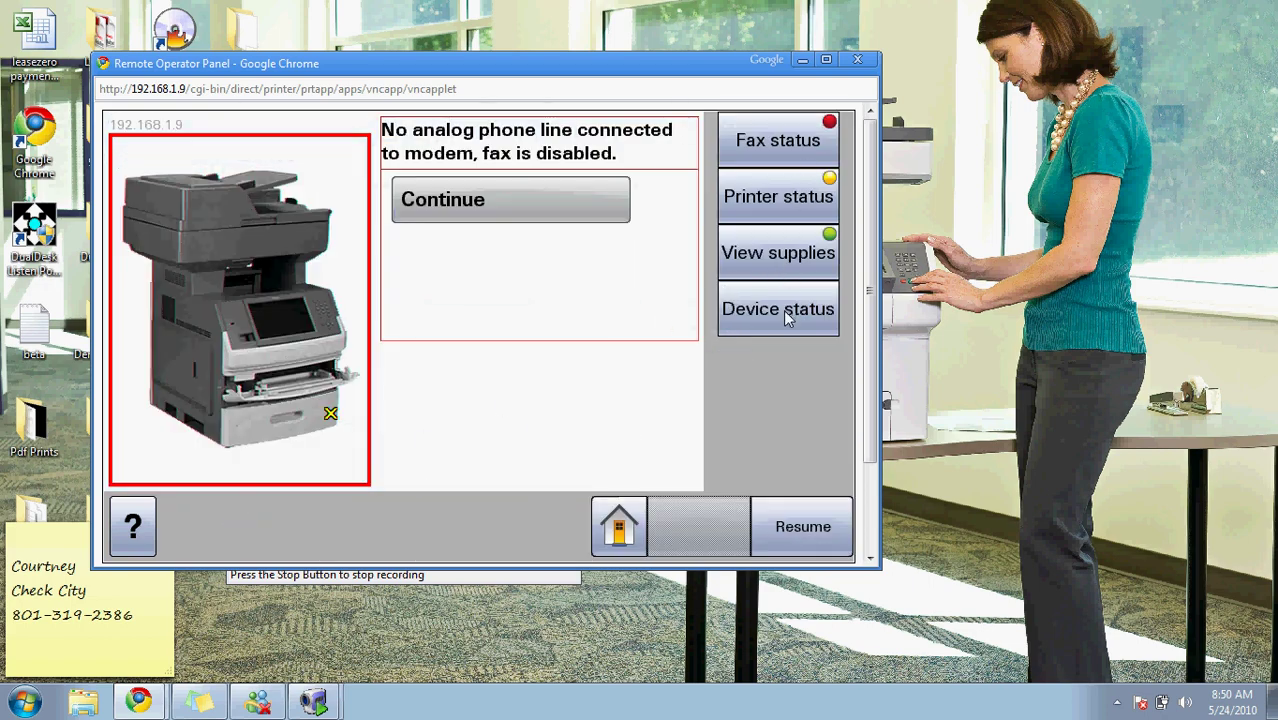
click(788, 255)
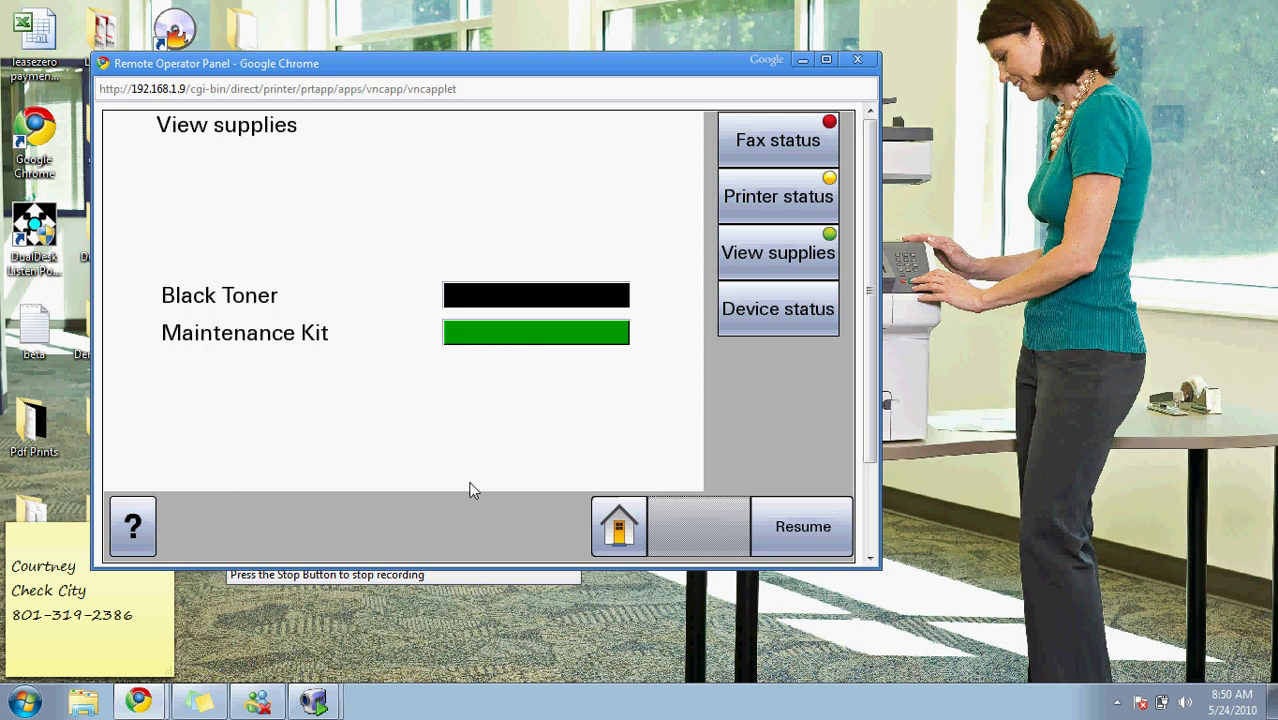
click(620, 528)
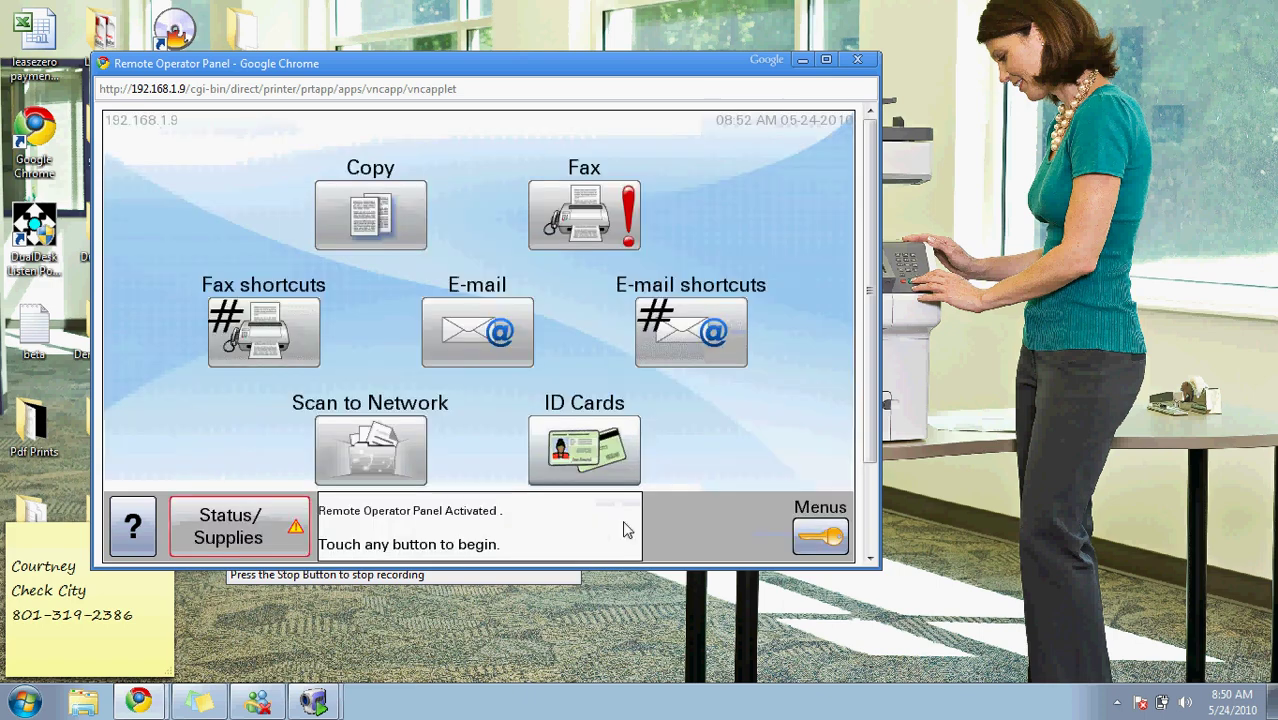